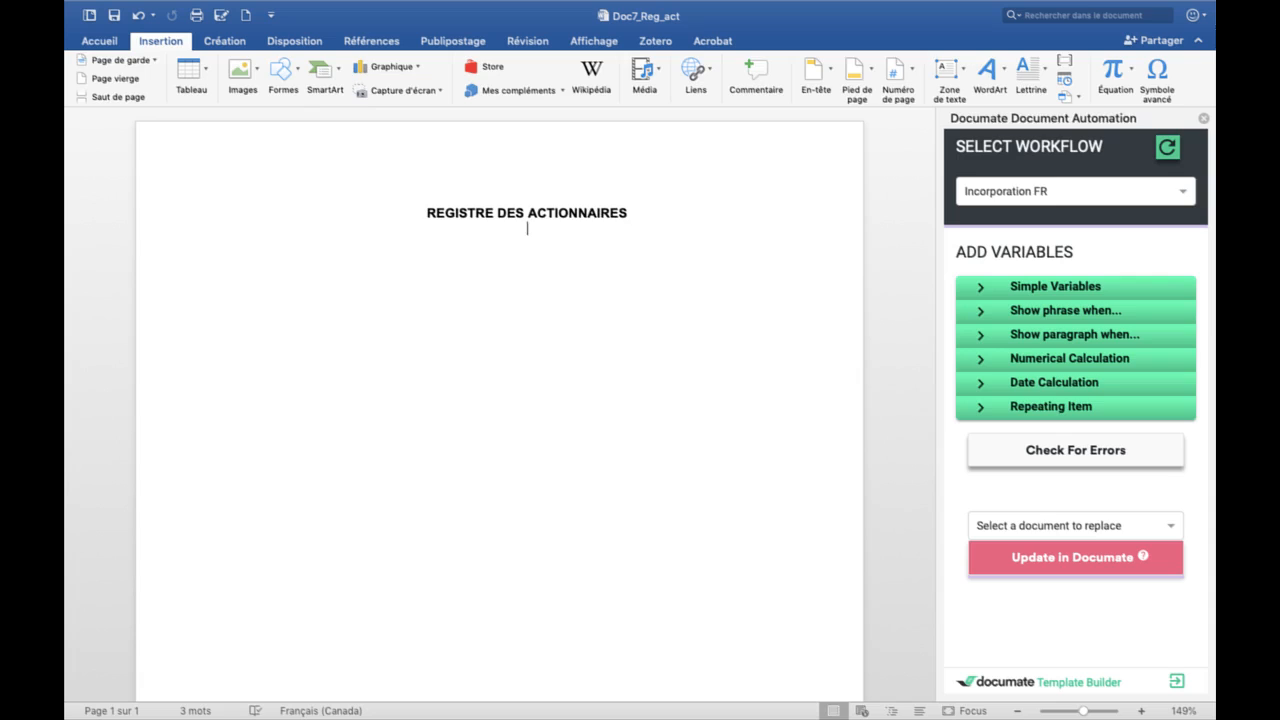
Add a line below the REGISTRE DES ACTIONNAIRES title and select the Variables repetitives workflow.
{"action": "key", "text": "Return"}
{"action": "left_click", "coordinate": [1058, 191]}
{"action": "scroll", "coordinate": [1057, 298], "scroll_direction": "down", "scroll_amount": 5}
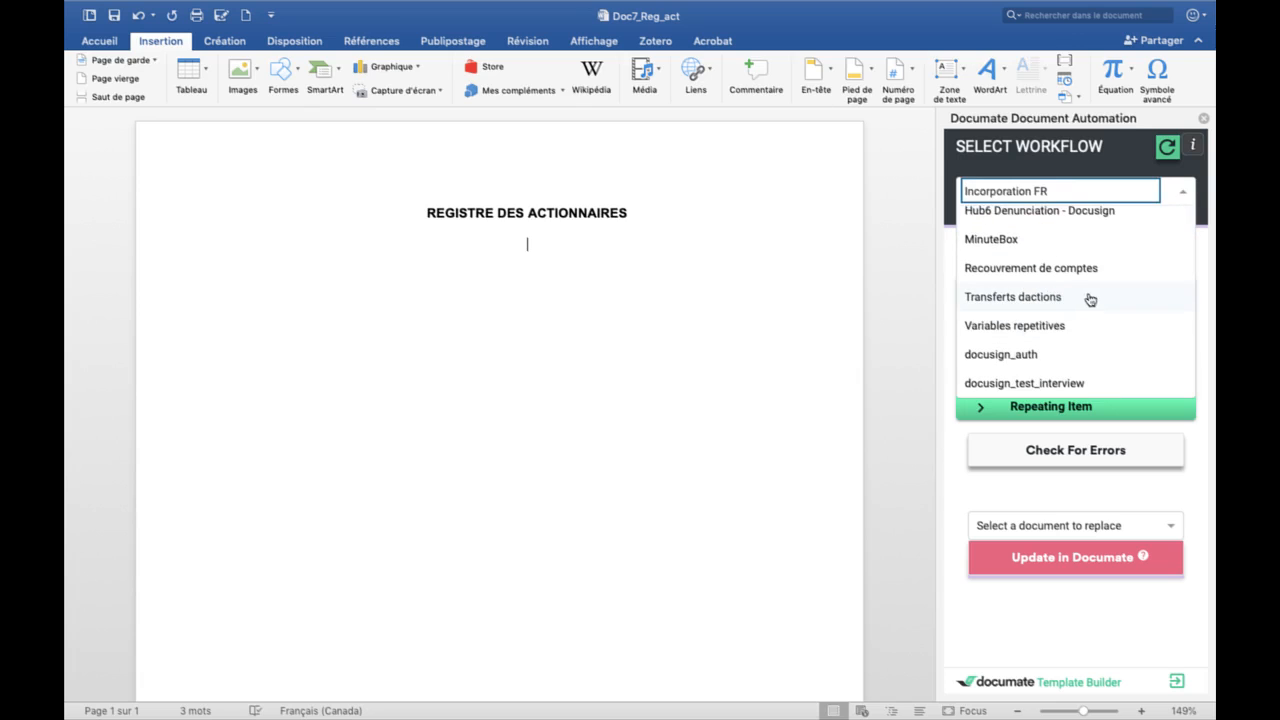
{"action": "left_click", "coordinate": [1064, 328]}
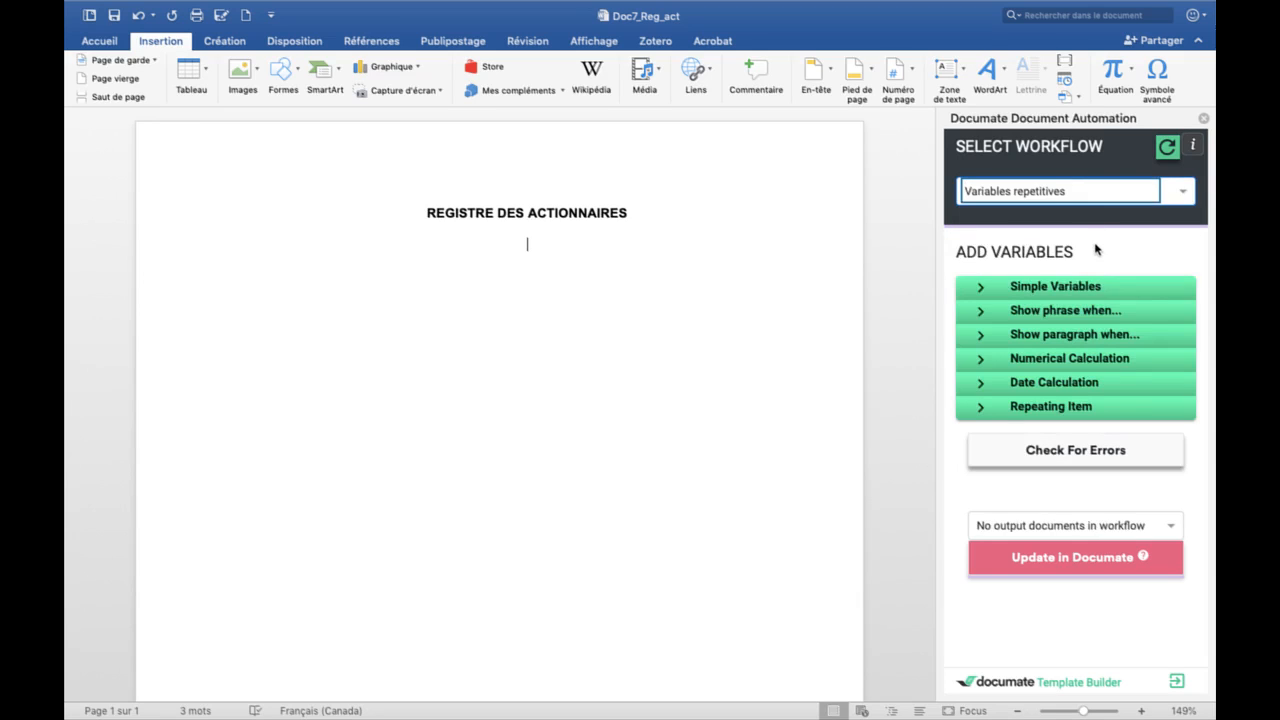
Set up a repeating item for Actionnaire with the shareholder's full name, the legal entity's representative name and the shareholder's address as values.
{"action": "left_click", "coordinate": [998, 418]}
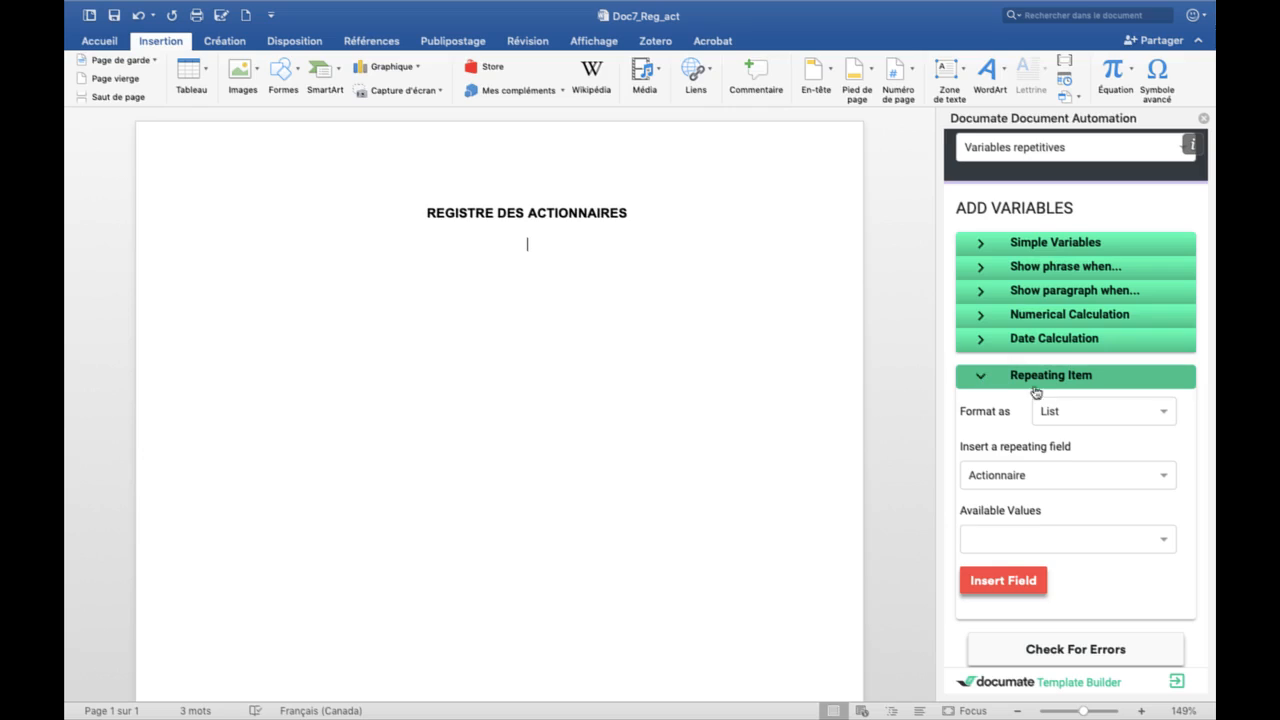
{"action": "left_click", "coordinate": [1018, 476]}
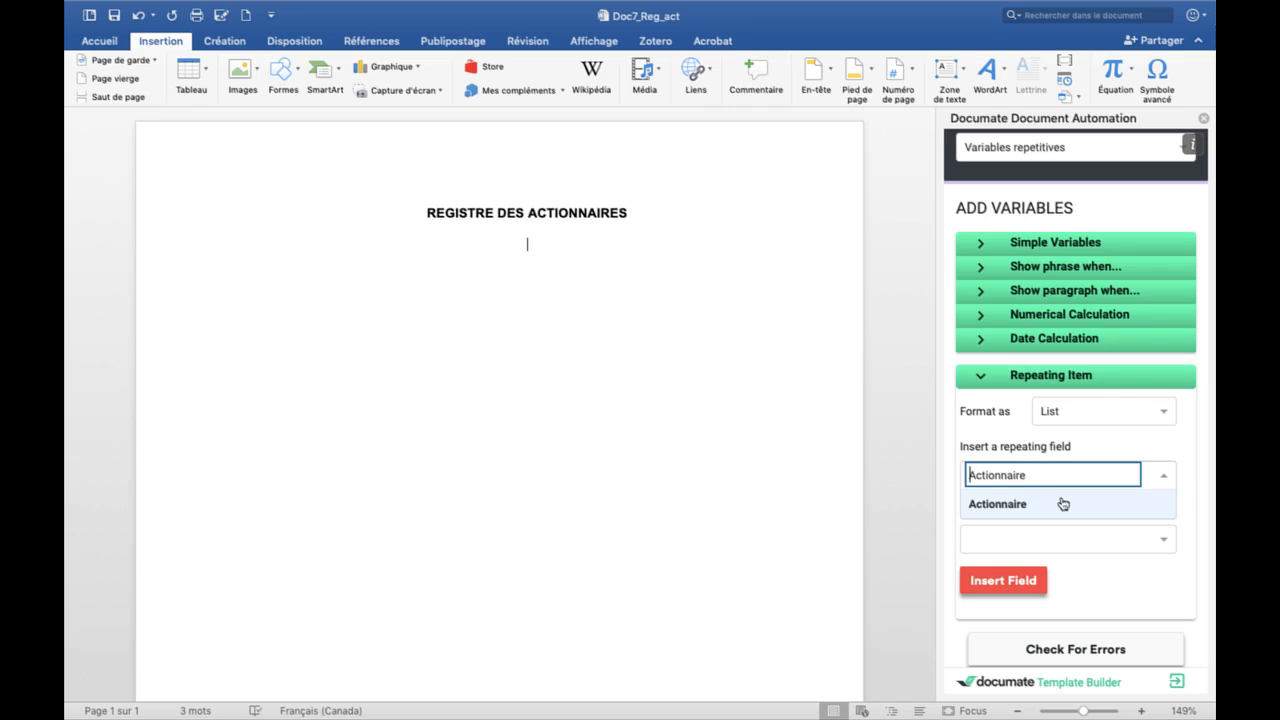
{"action": "left_click", "coordinate": [1063, 503]}
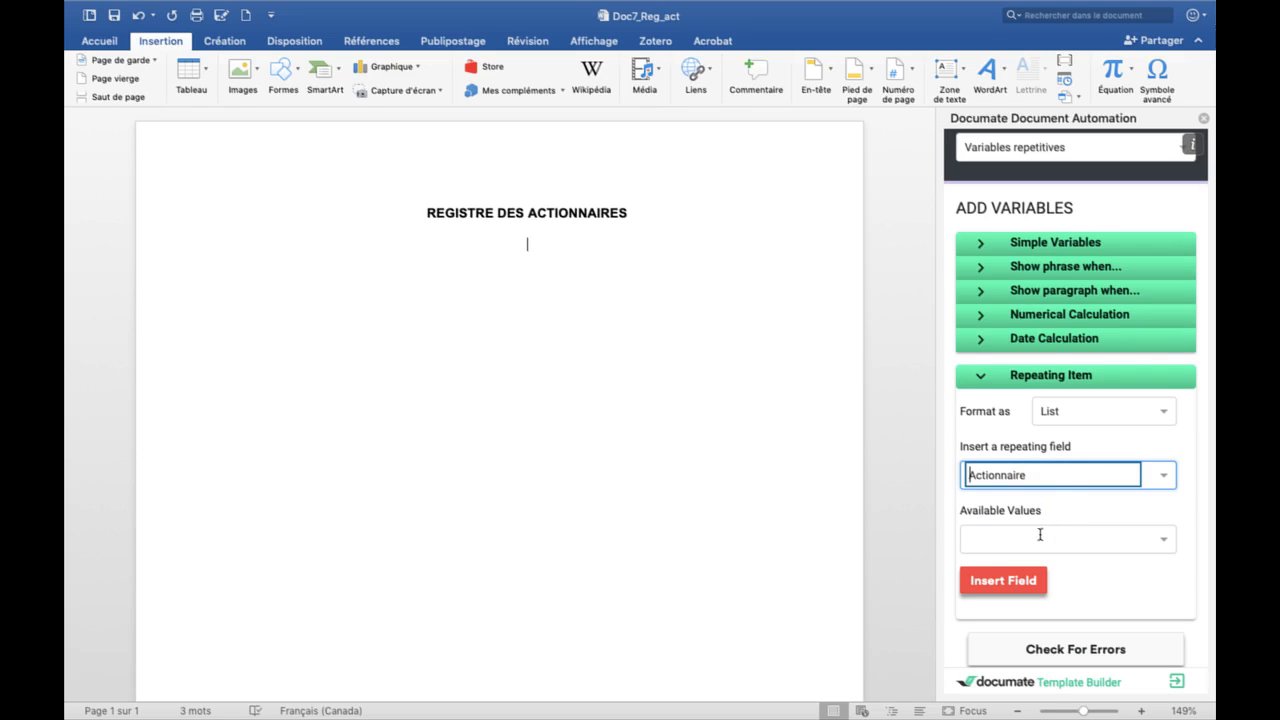
{"action": "left_click", "coordinate": [1040, 537]}
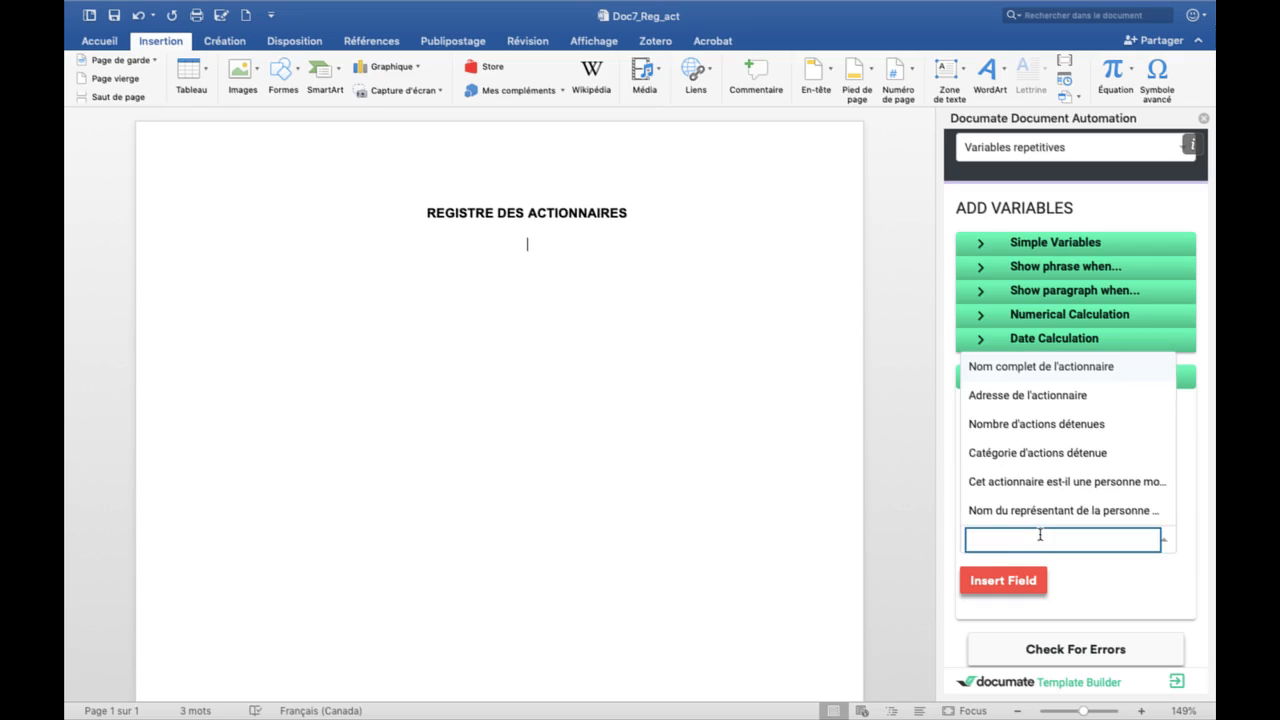
{"action": "left_click", "coordinate": [1030, 372]}
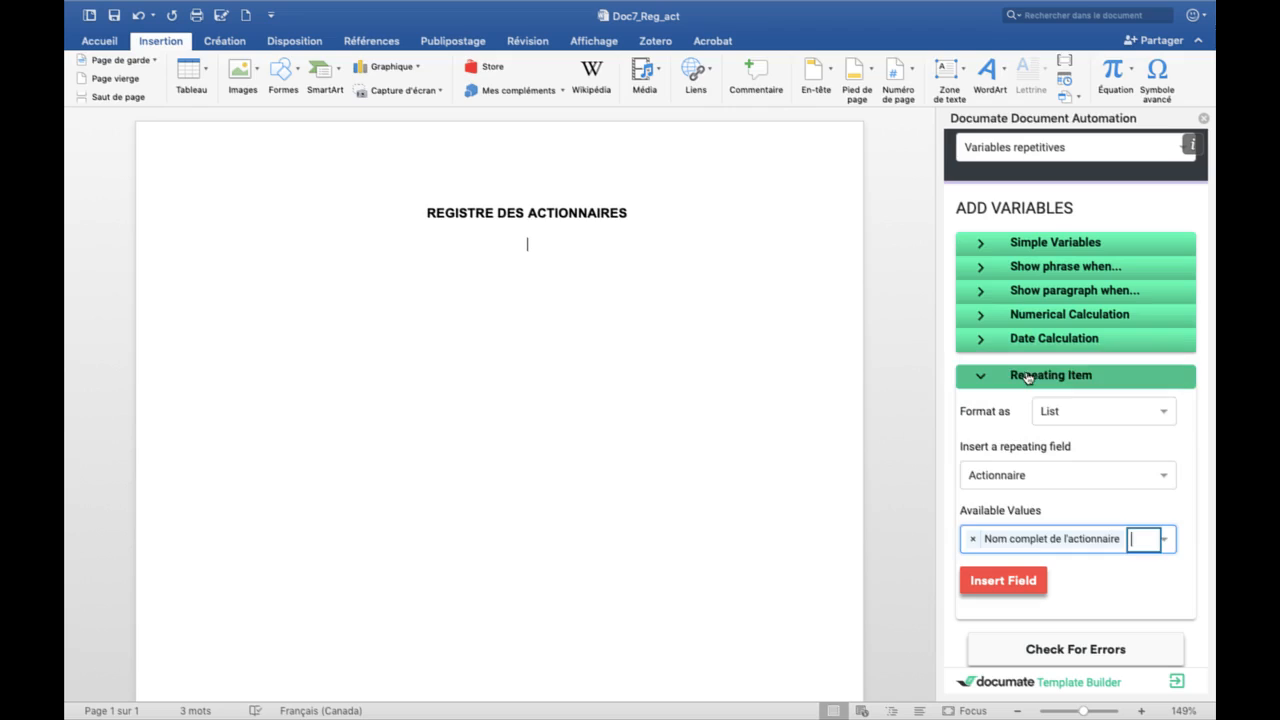
{"action": "left_click", "coordinate": [1140, 535]}
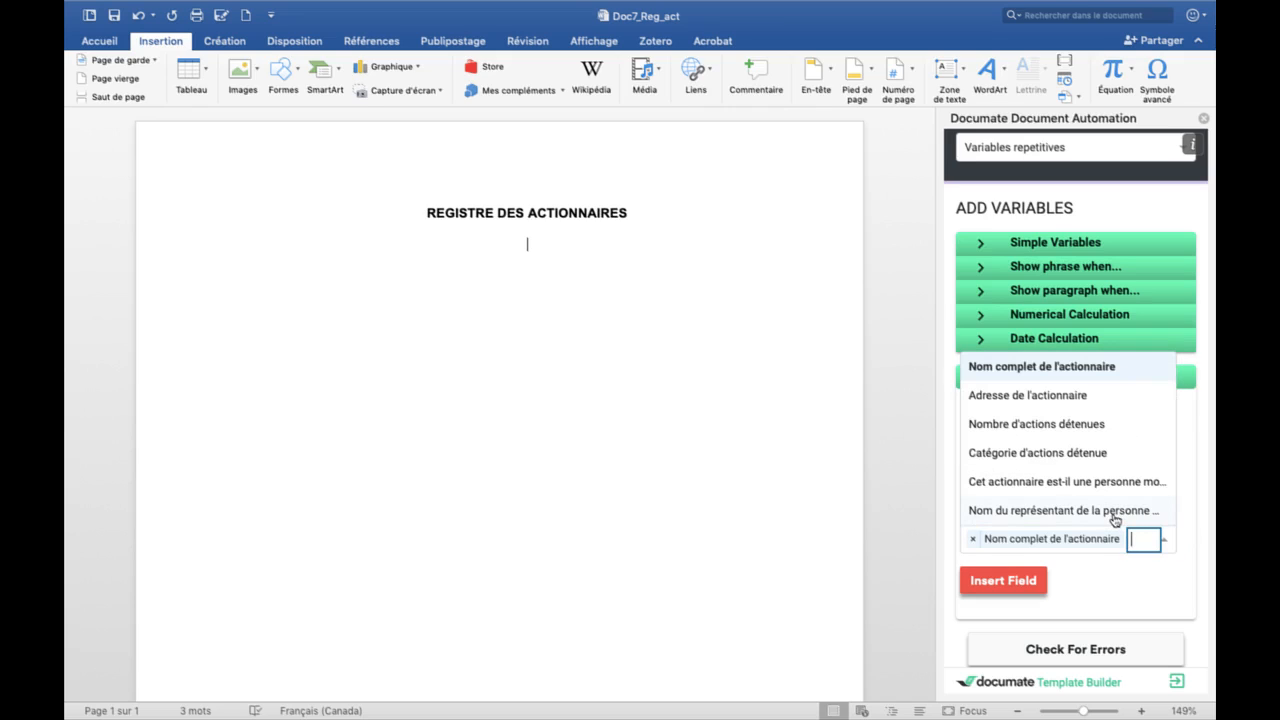
{"action": "left_click", "coordinate": [1114, 515]}
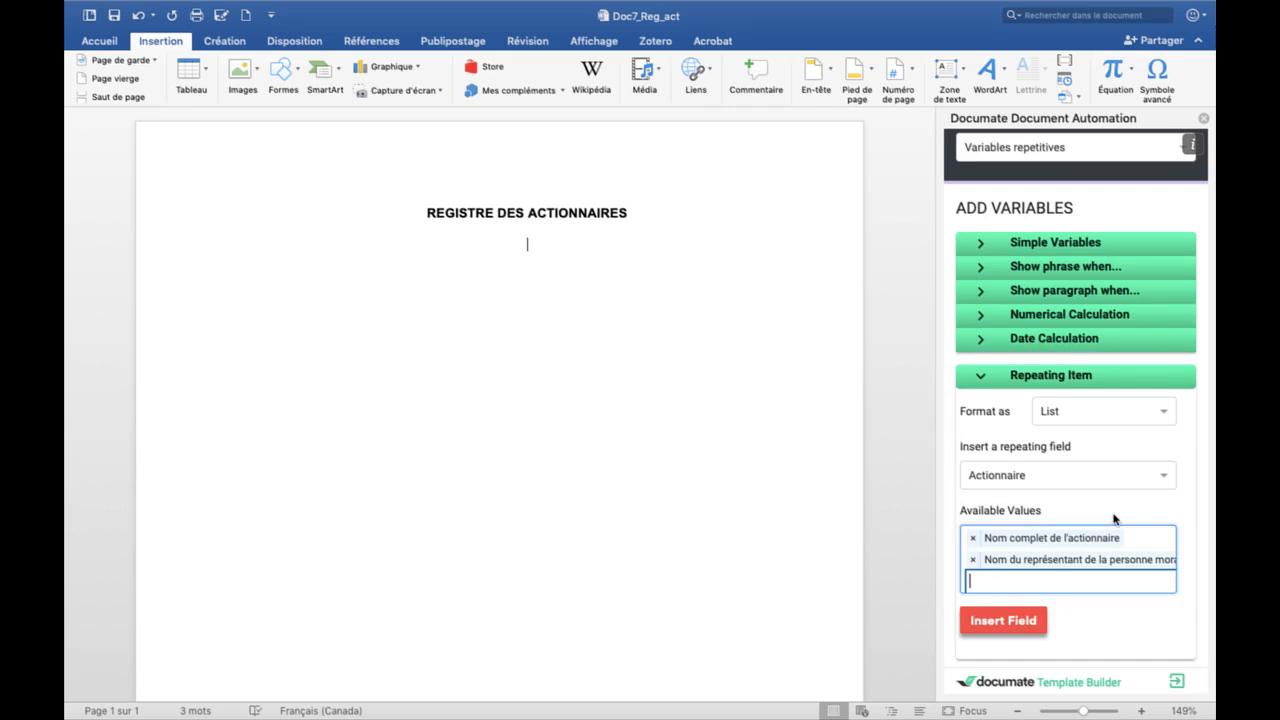
{"action": "left_click", "coordinate": [991, 581]}
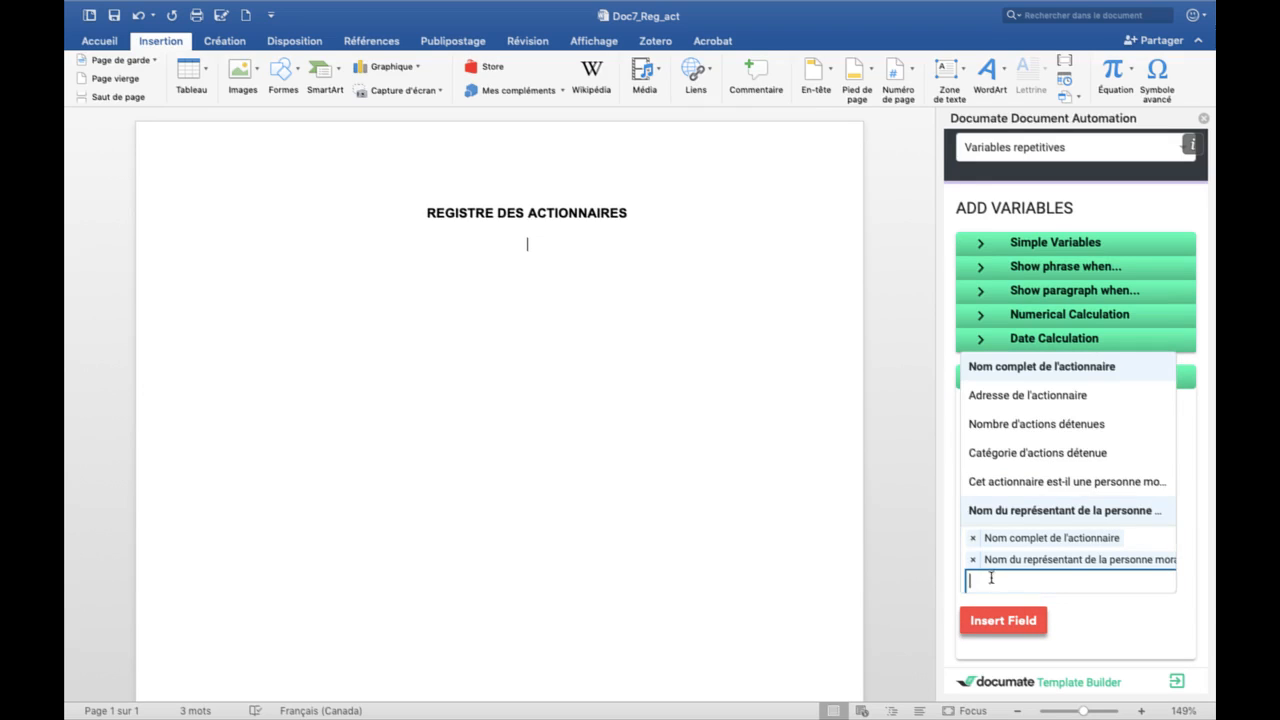
{"action": "left_click", "coordinate": [1036, 397]}
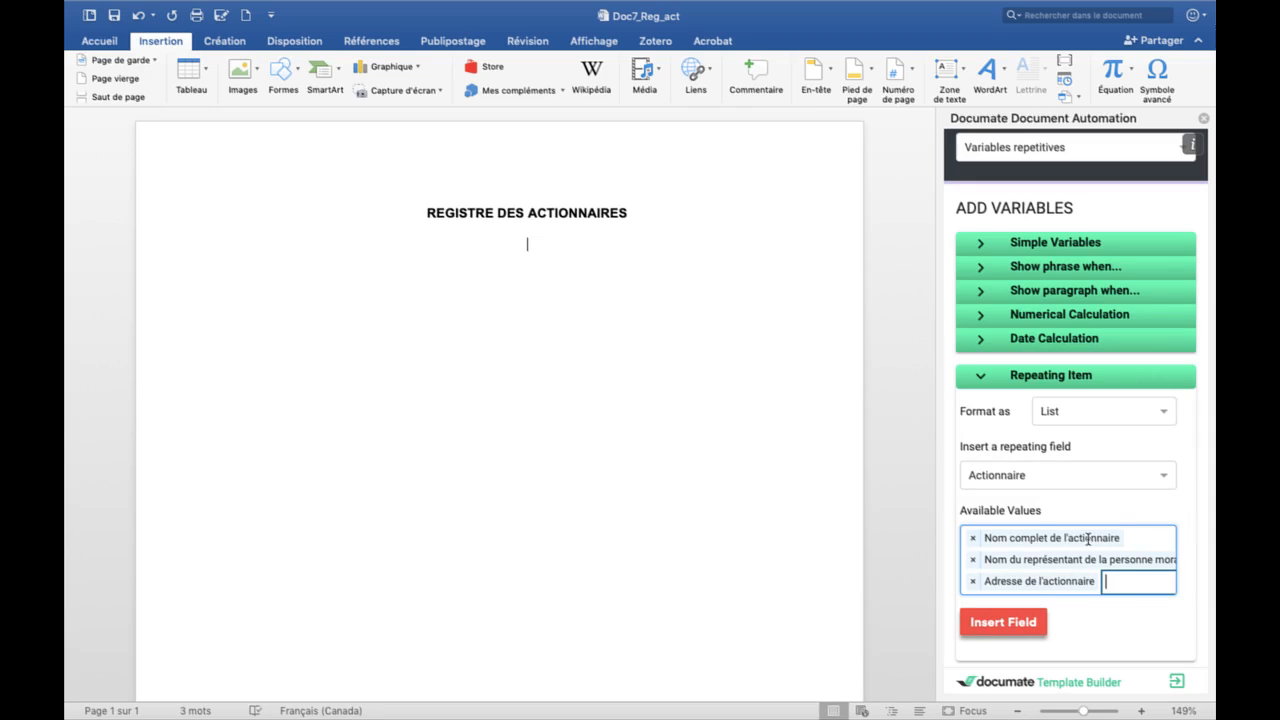
Format the repeating Actionnaire item as a Table and insert it below the document title.
{"action": "left_click", "coordinate": [1090, 410]}
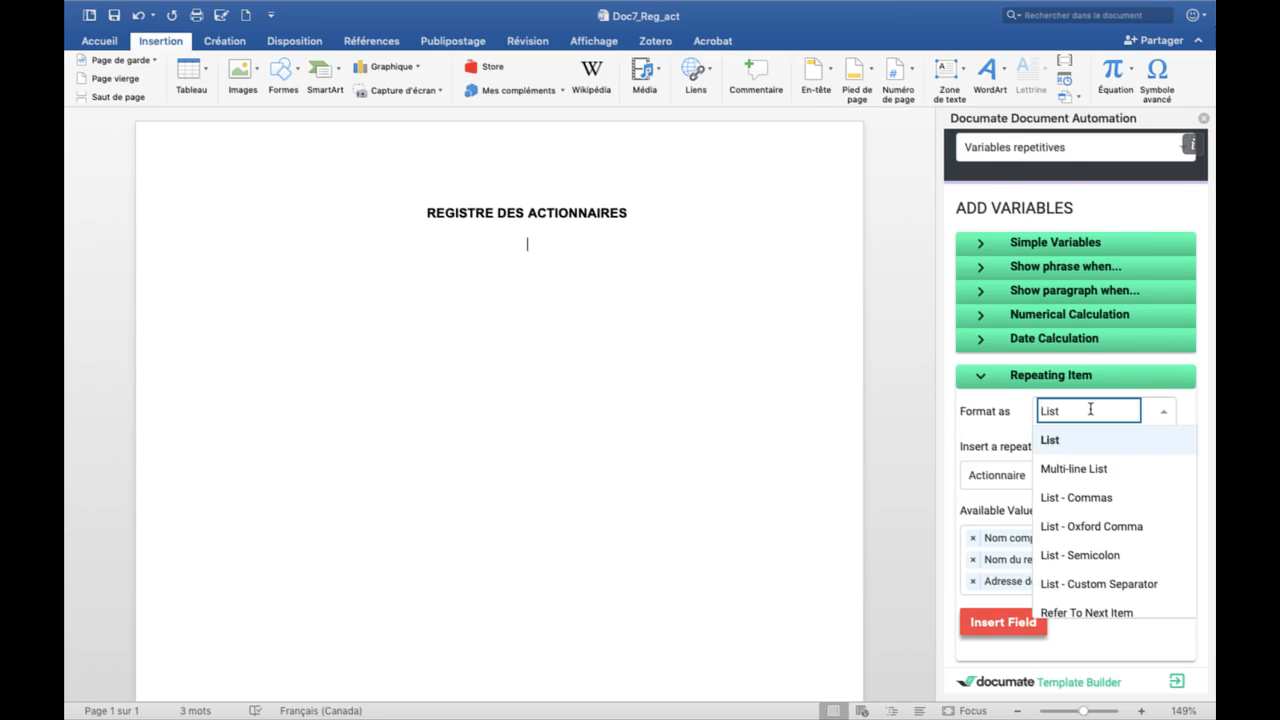
{"action": "left_click", "coordinate": [1100, 440]}
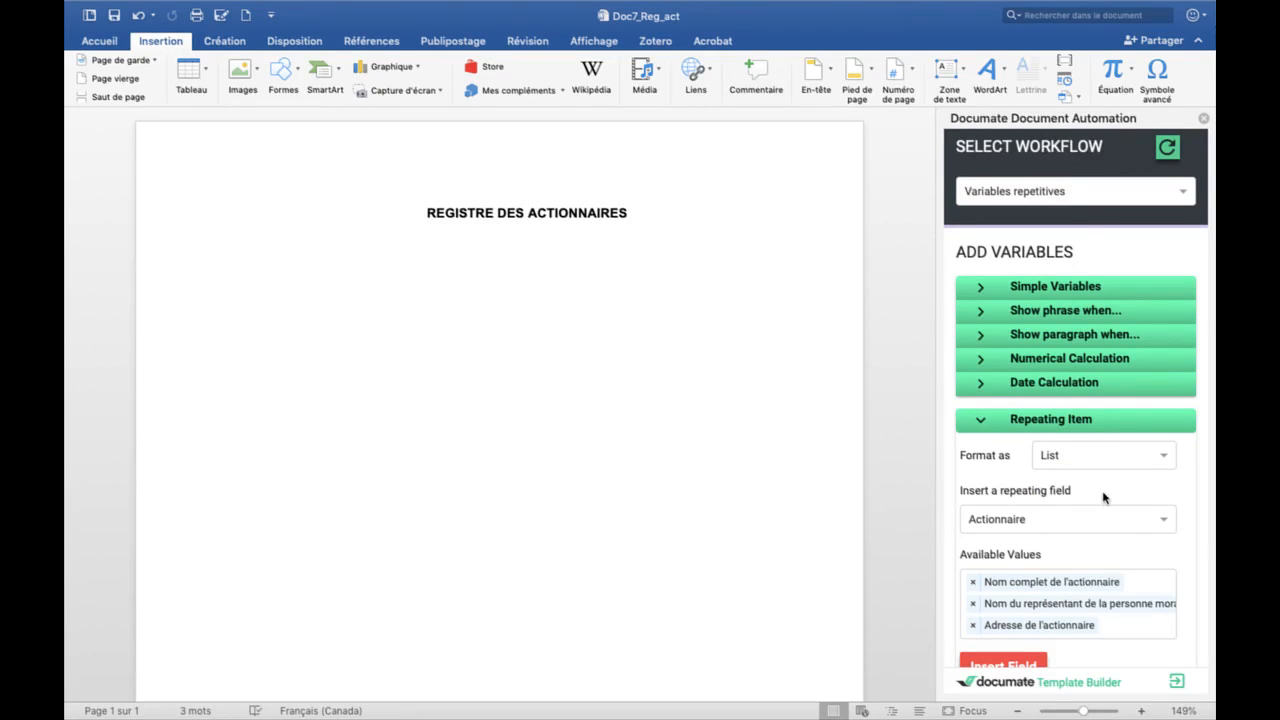
{"action": "scroll", "coordinate": [1104, 497], "scroll_direction": "down", "scroll_amount": 1}
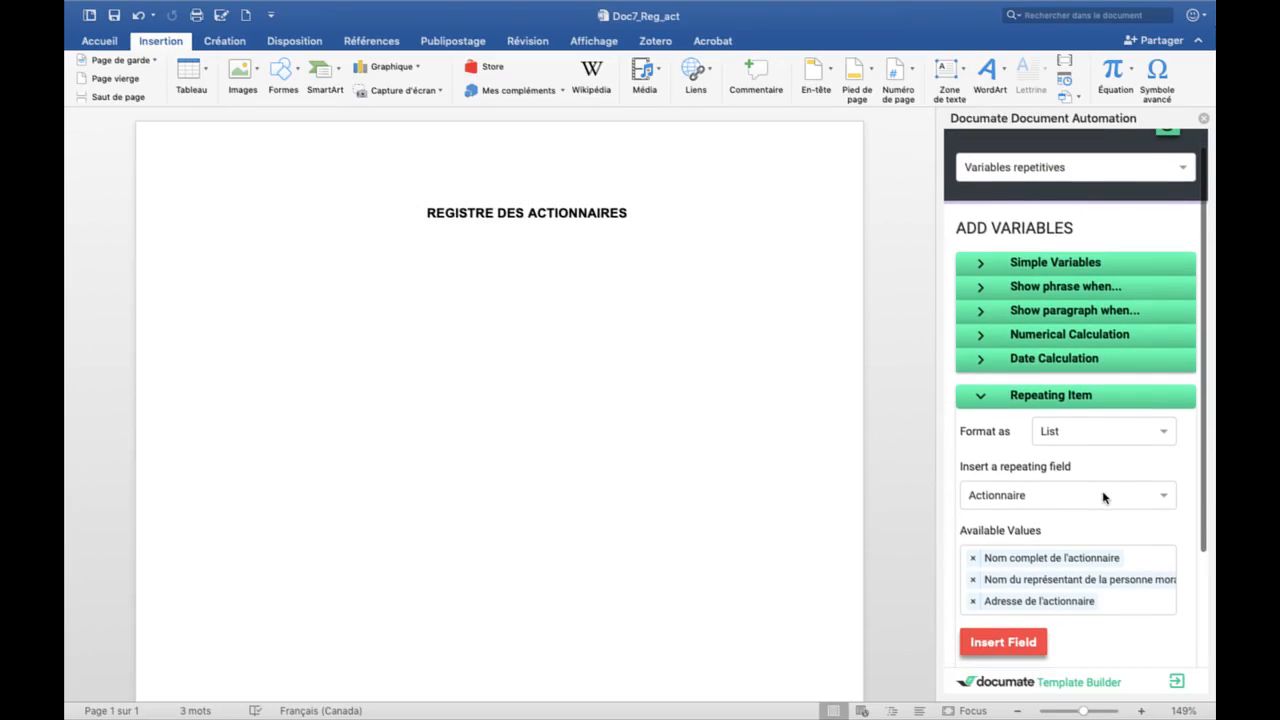
{"action": "left_click", "coordinate": [1062, 428]}
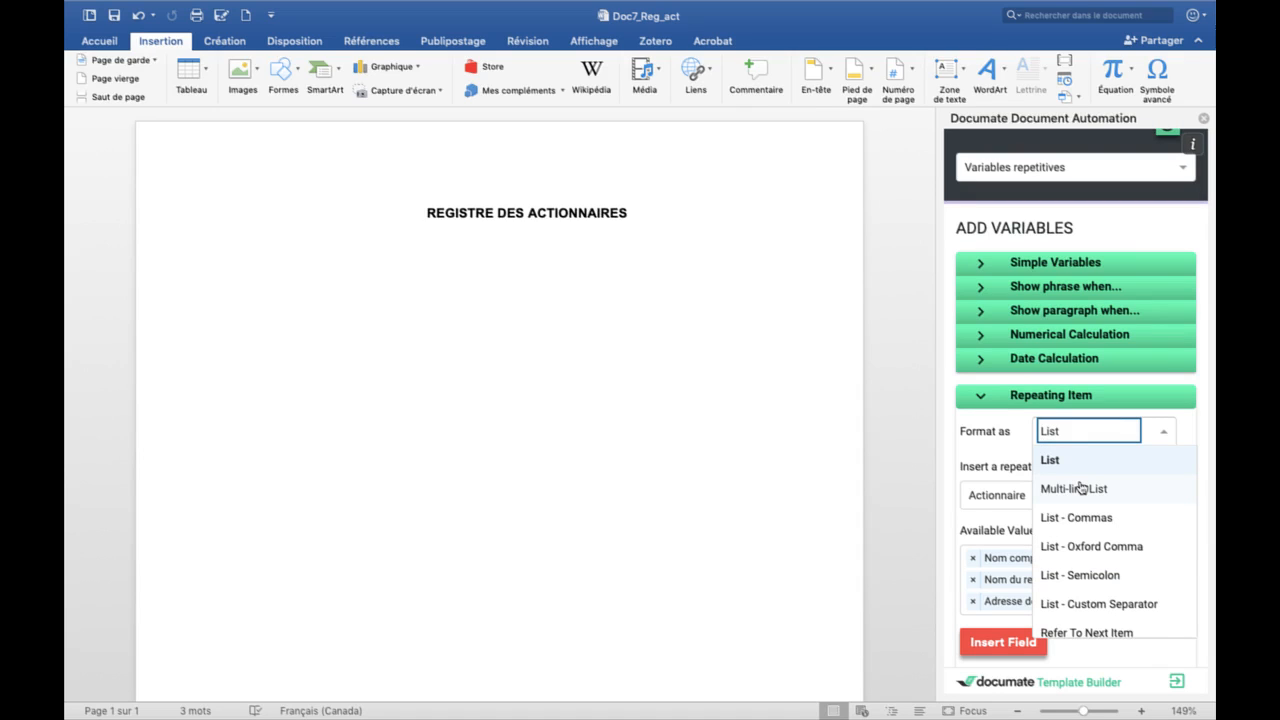
{"action": "scroll", "coordinate": [1080, 488], "scroll_direction": "down", "scroll_amount": 2}
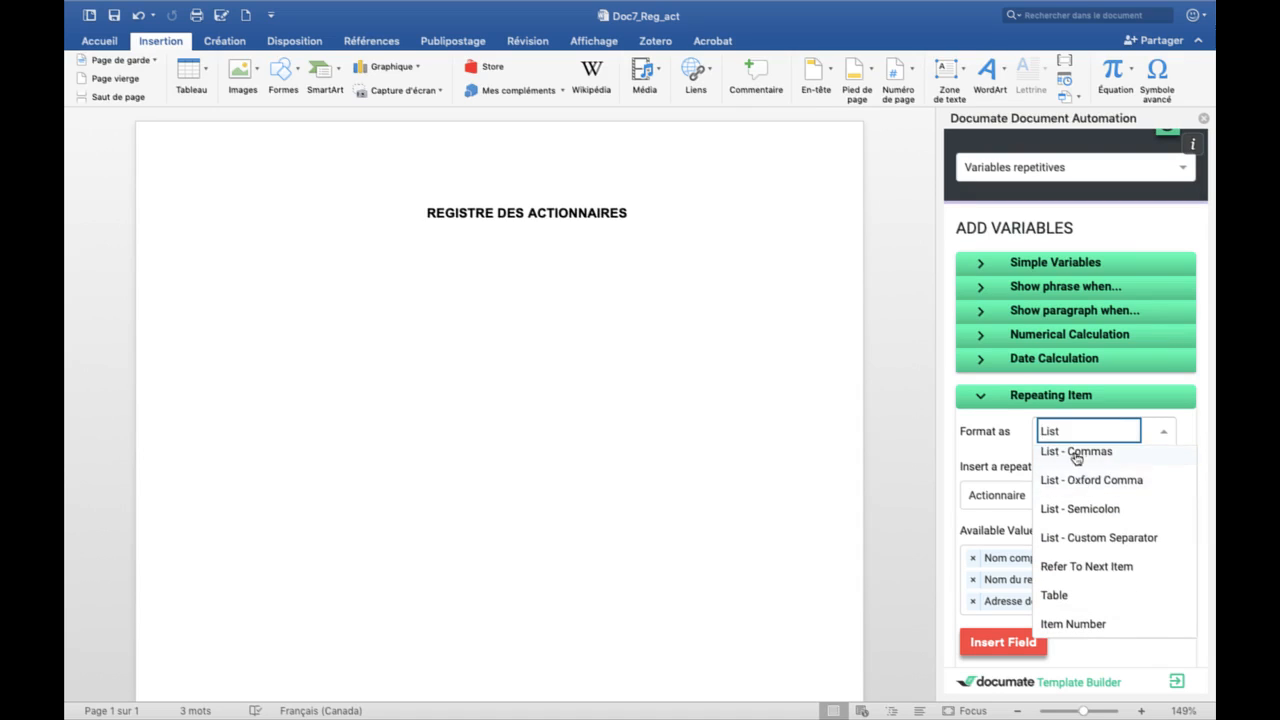
{"action": "scroll", "coordinate": [1080, 548], "scroll_direction": "down", "scroll_amount": 1}
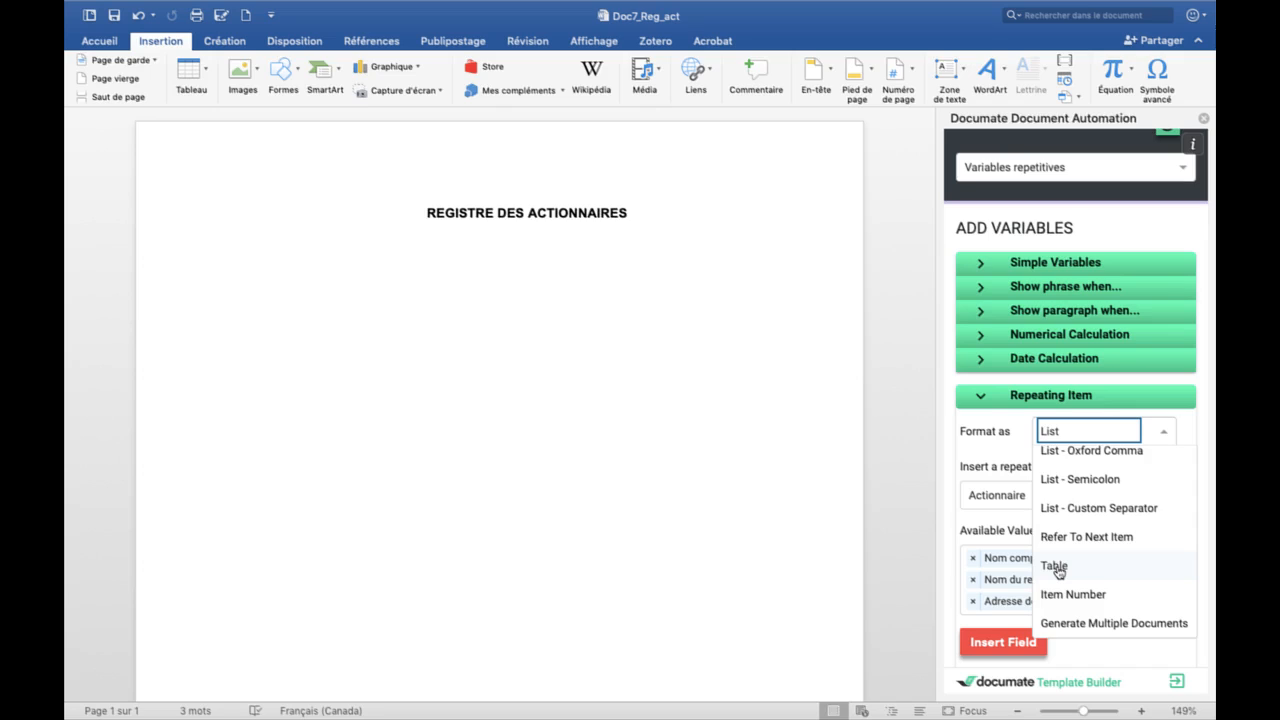
{"action": "left_click", "coordinate": [1055, 566]}
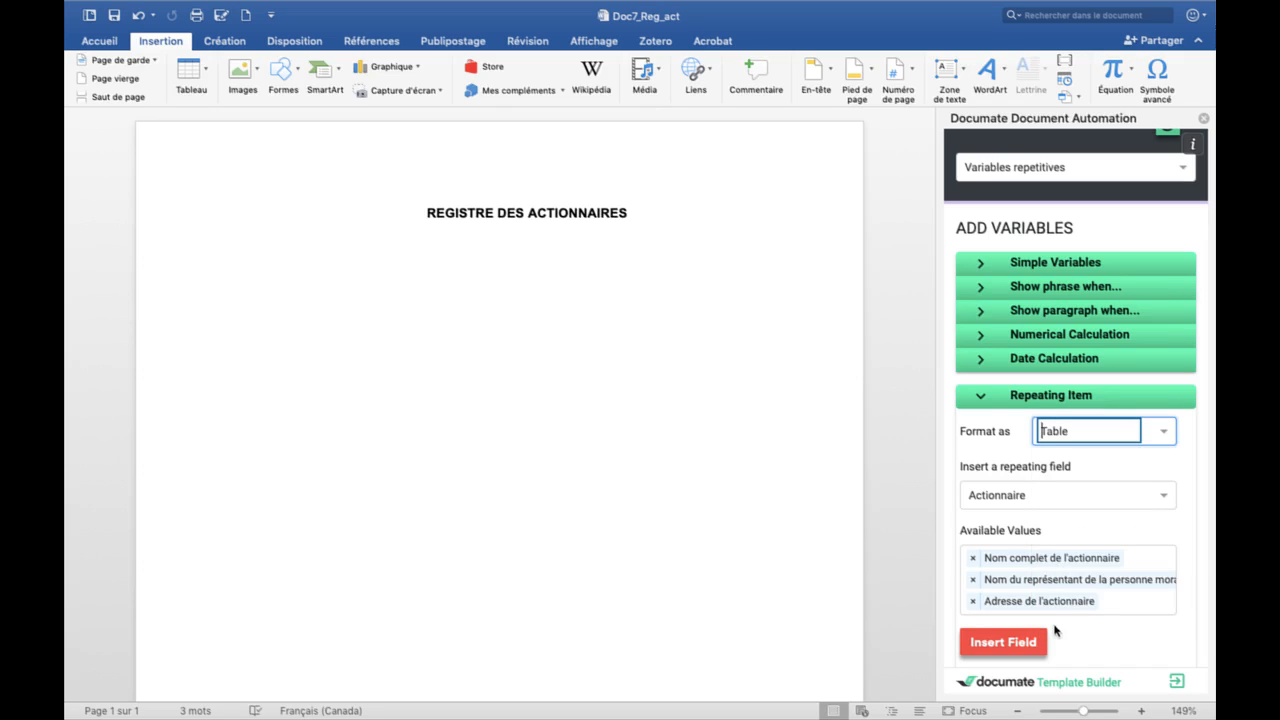
{"action": "left_click", "coordinate": [535, 282]}
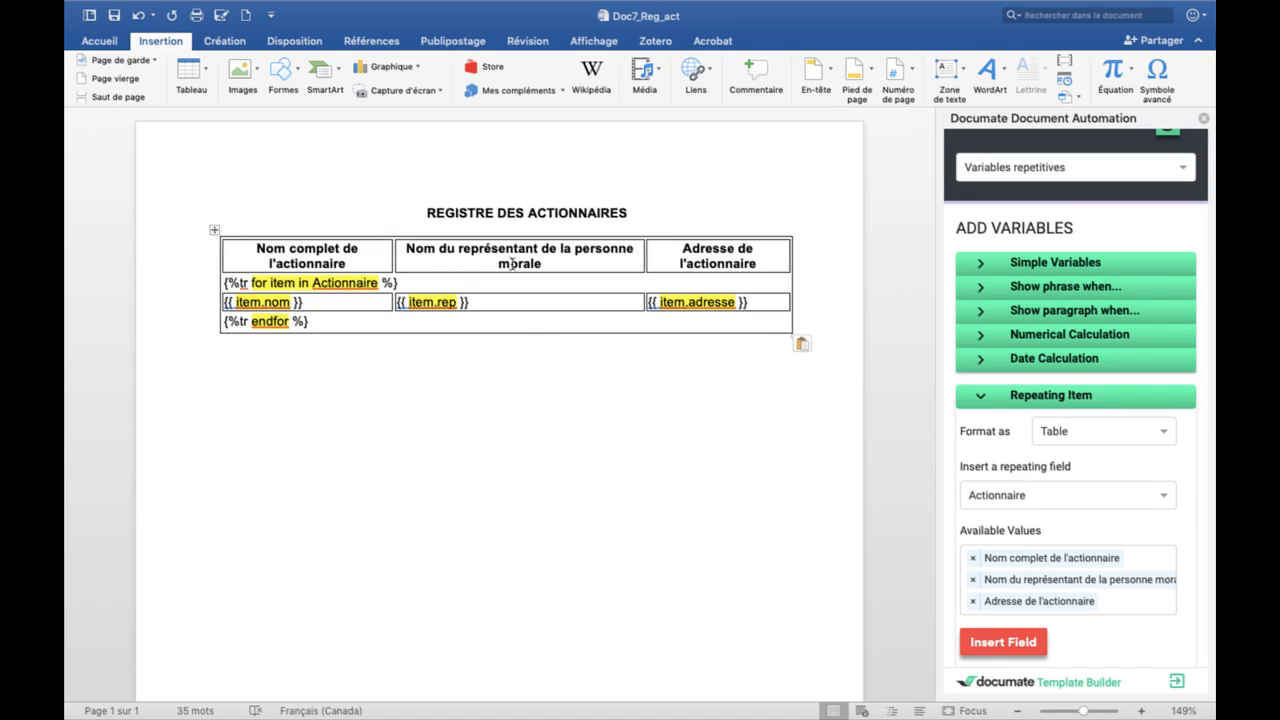
Apply black 1 1/2 point borders to all cells of the inserted shareholder table.
{"action": "left_click", "coordinate": [215, 227]}
{"action": "left_click", "coordinate": [214, 230]}
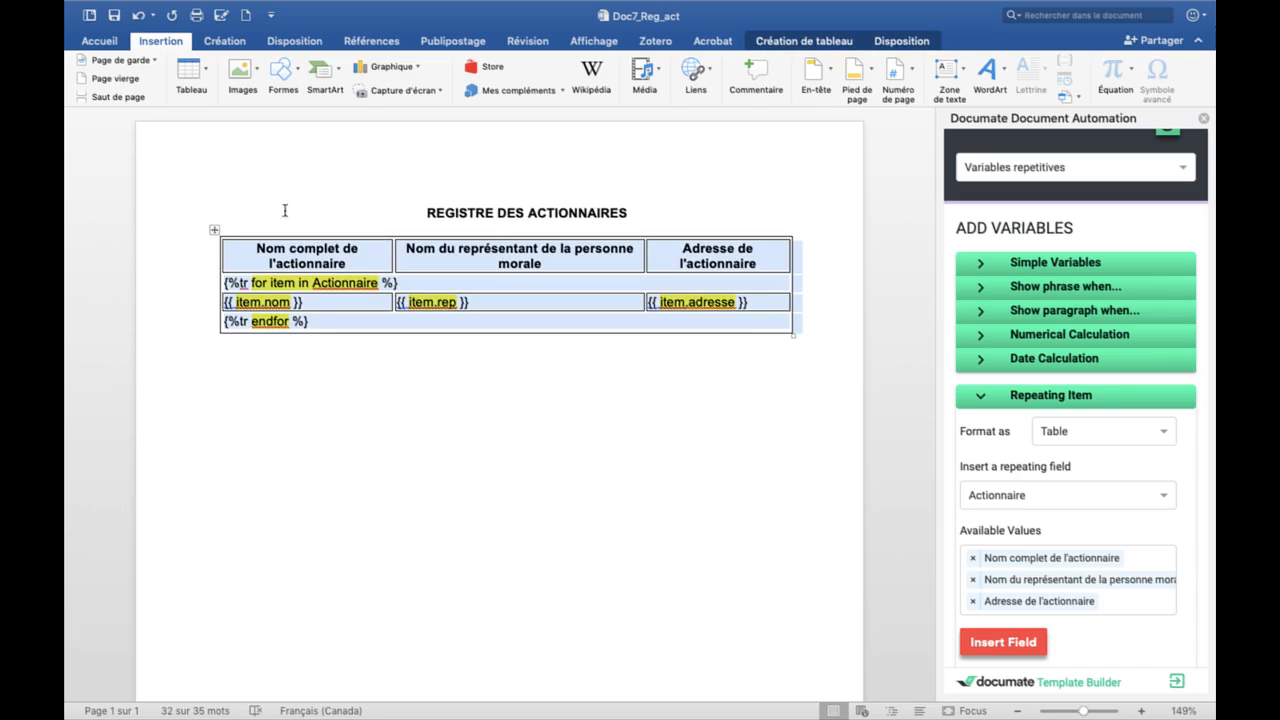
{"action": "left_click", "coordinate": [799, 44]}
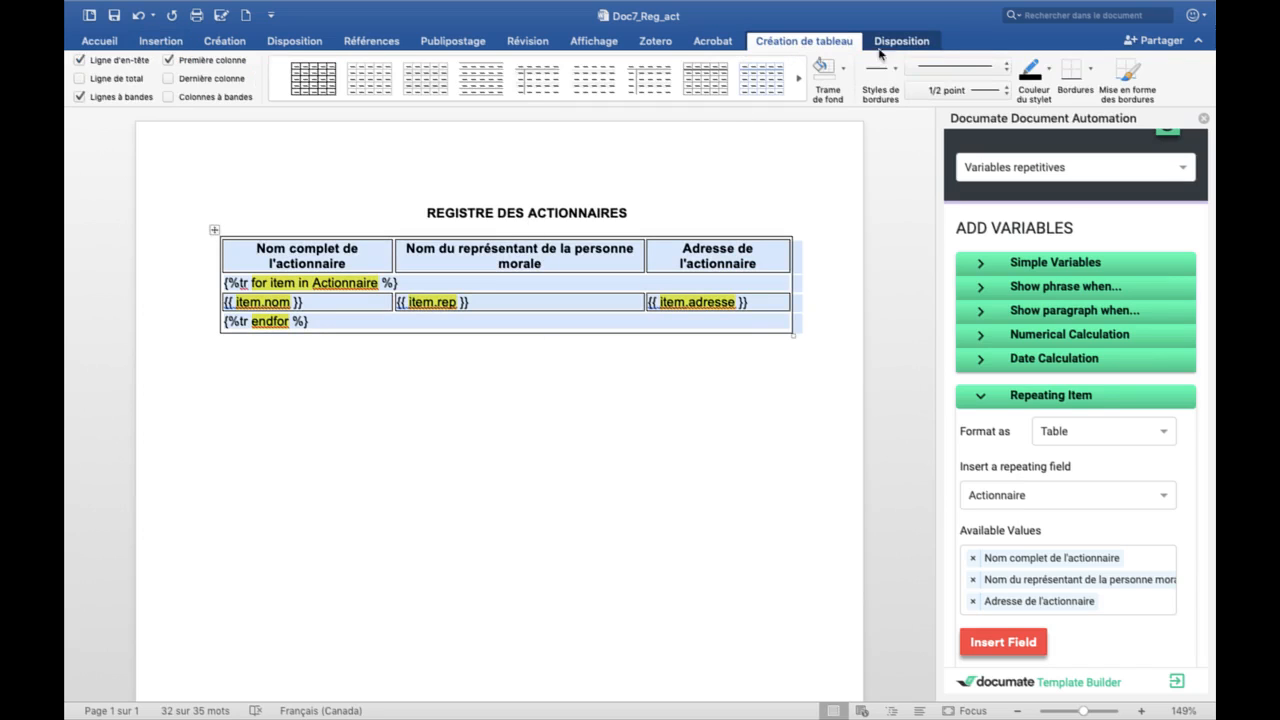
{"action": "left_click", "coordinate": [895, 67]}
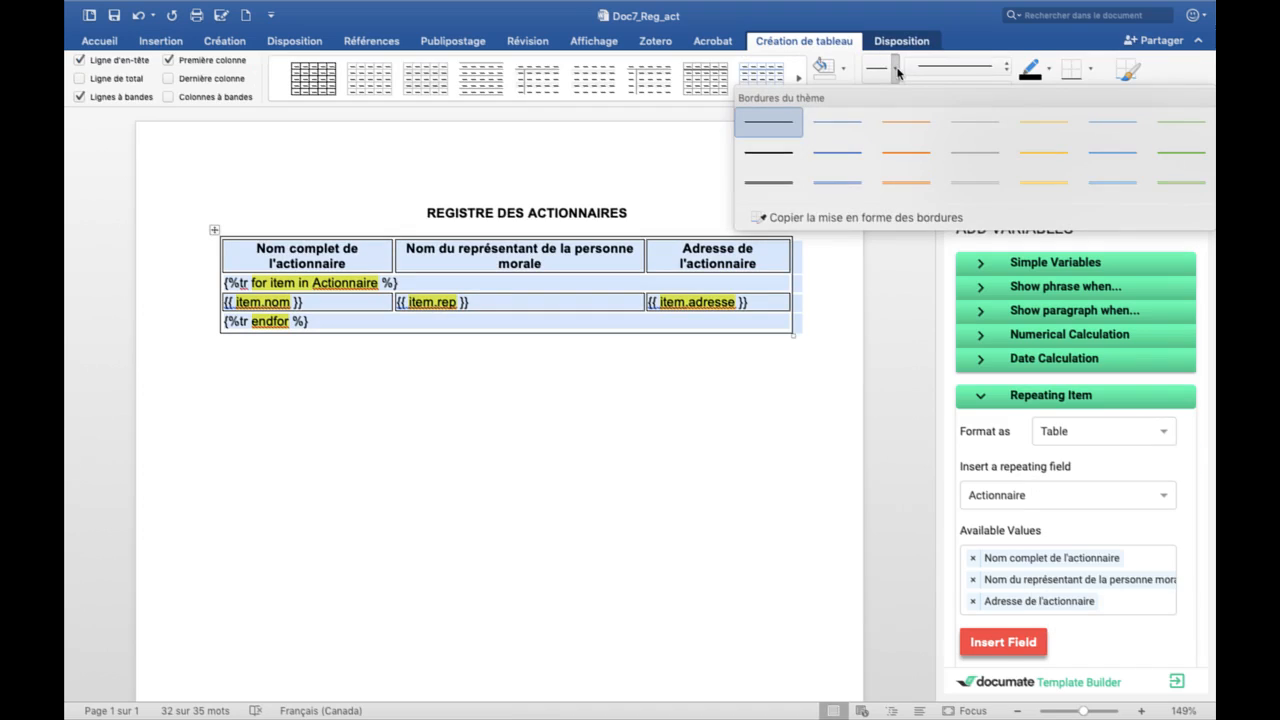
{"action": "left_click", "coordinate": [777, 152]}
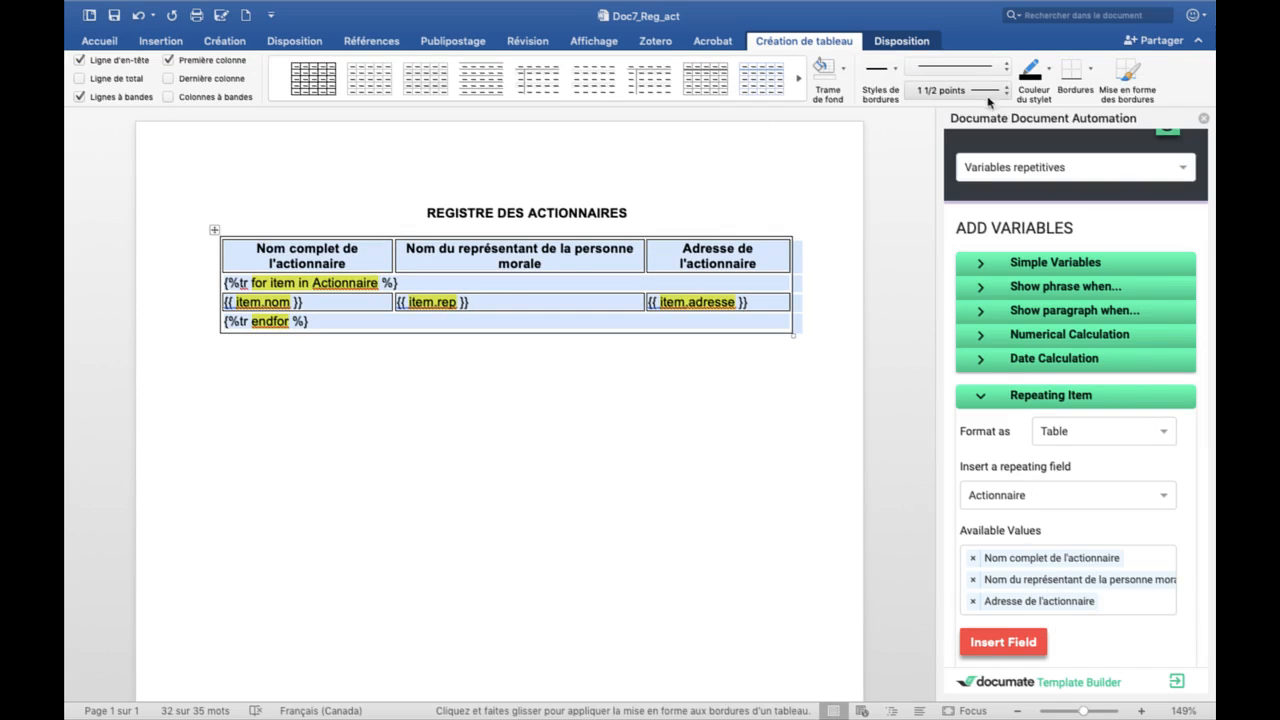
{"action": "left_click", "coordinate": [1091, 69]}
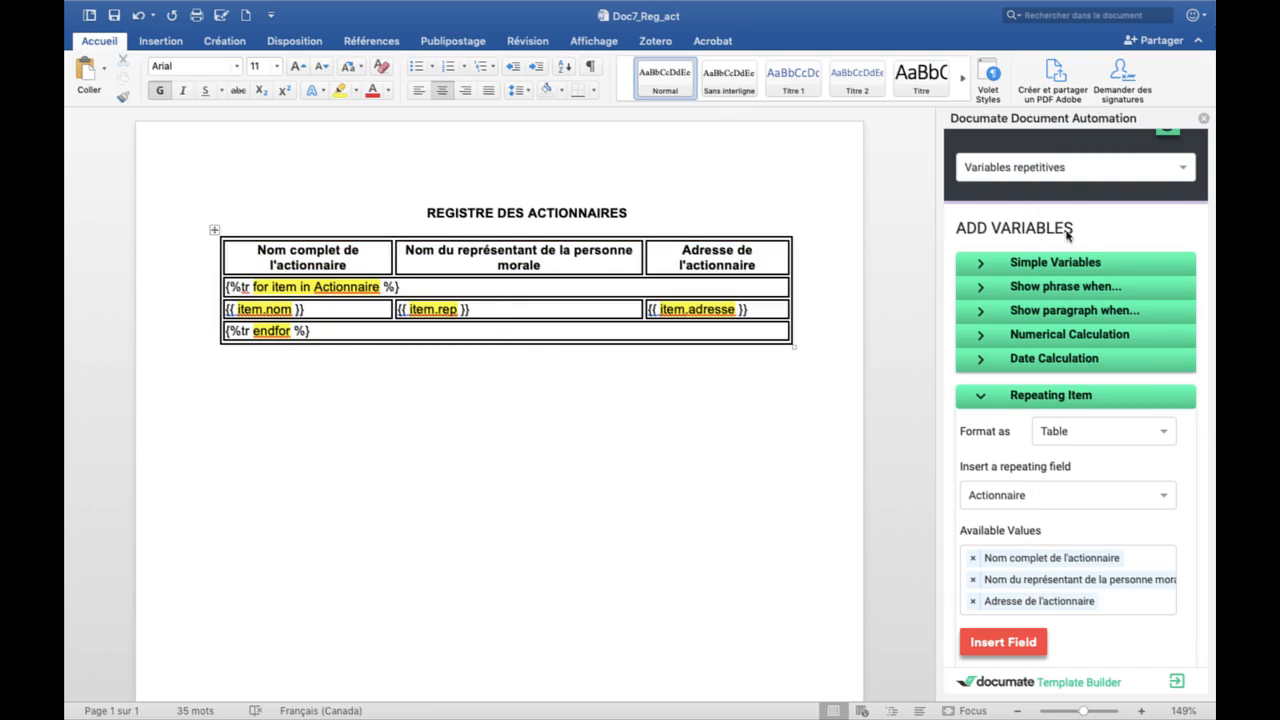
Move the {{ item.rep }} variable into the first column, on a new line under {{ item.nom }}.
{"action": "left_click_drag", "start_coordinate": [471, 310], "coordinate": [400, 310]}
{"action": "key", "text": "ctrl+c"}
{"action": "key", "text": "Delete"}
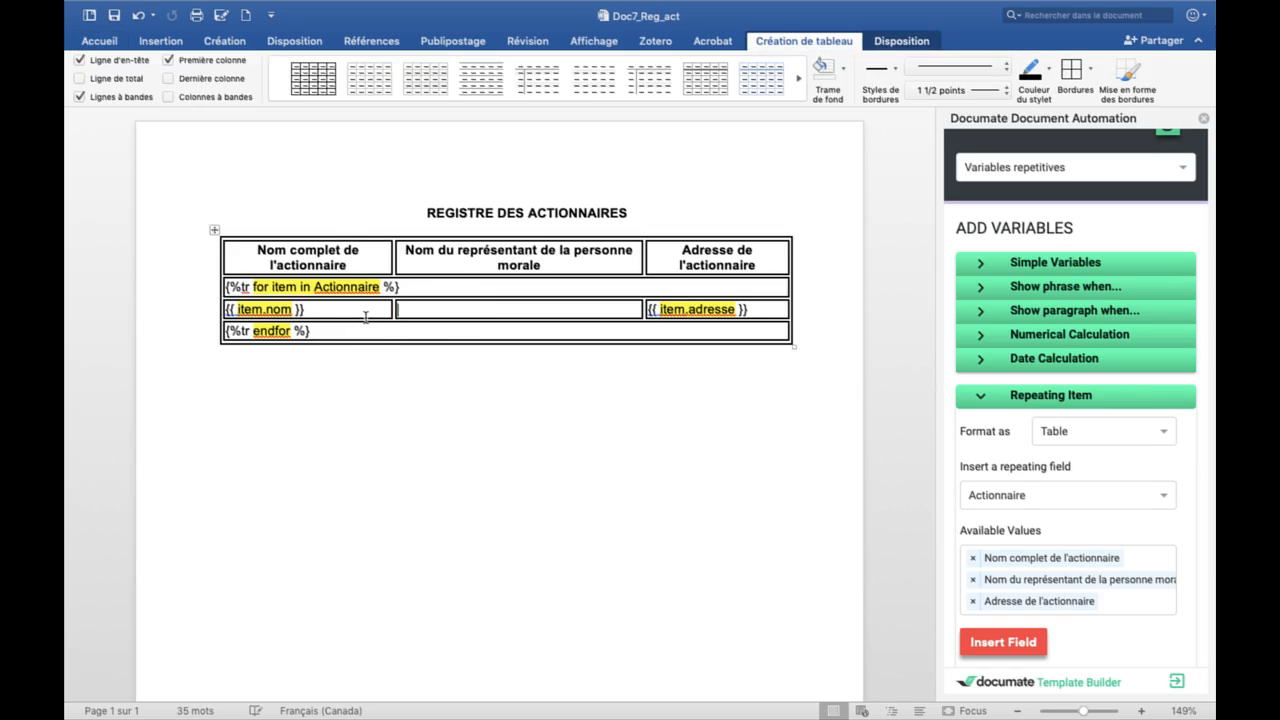
{"action": "left_click", "coordinate": [366, 316]}
{"action": "key", "text": "Return"}
{"action": "key", "text": "ctrl+v"}
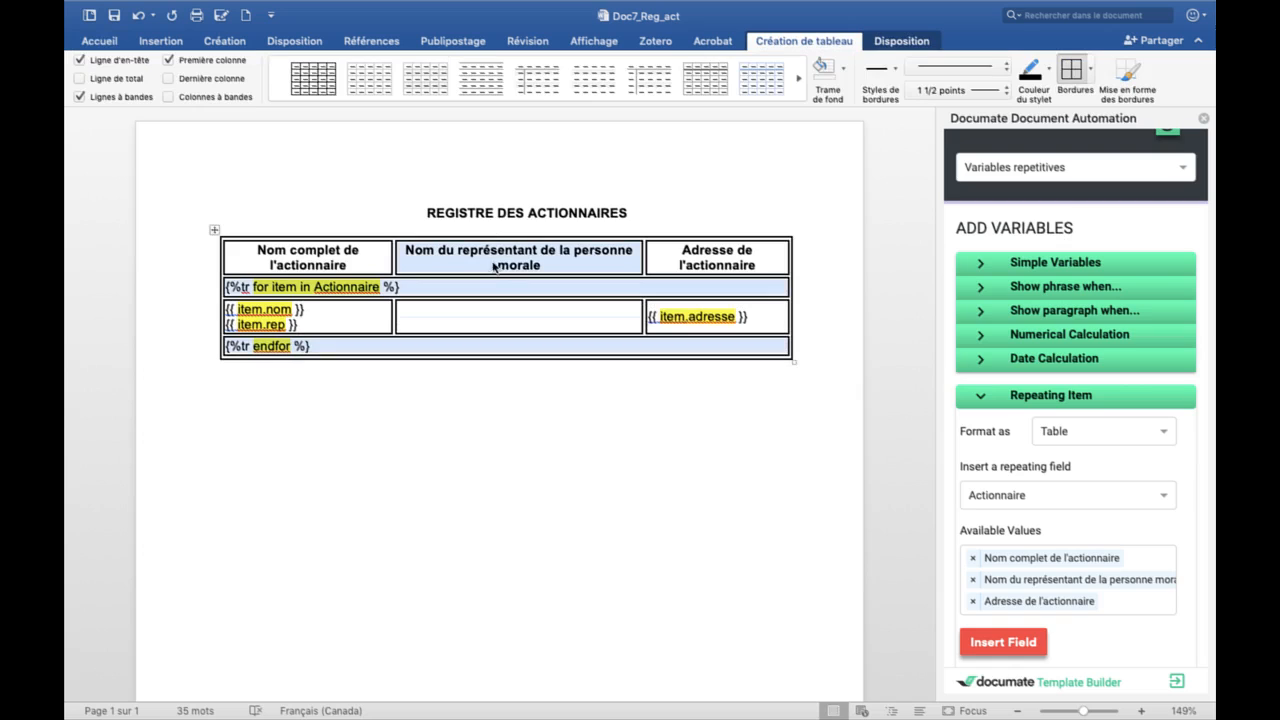
Combine the table's first two columns into one and widen the address column to about 8.6 cm.
{"action": "left_click_drag", "start_coordinate": [564, 268], "coordinate": [492, 255]}
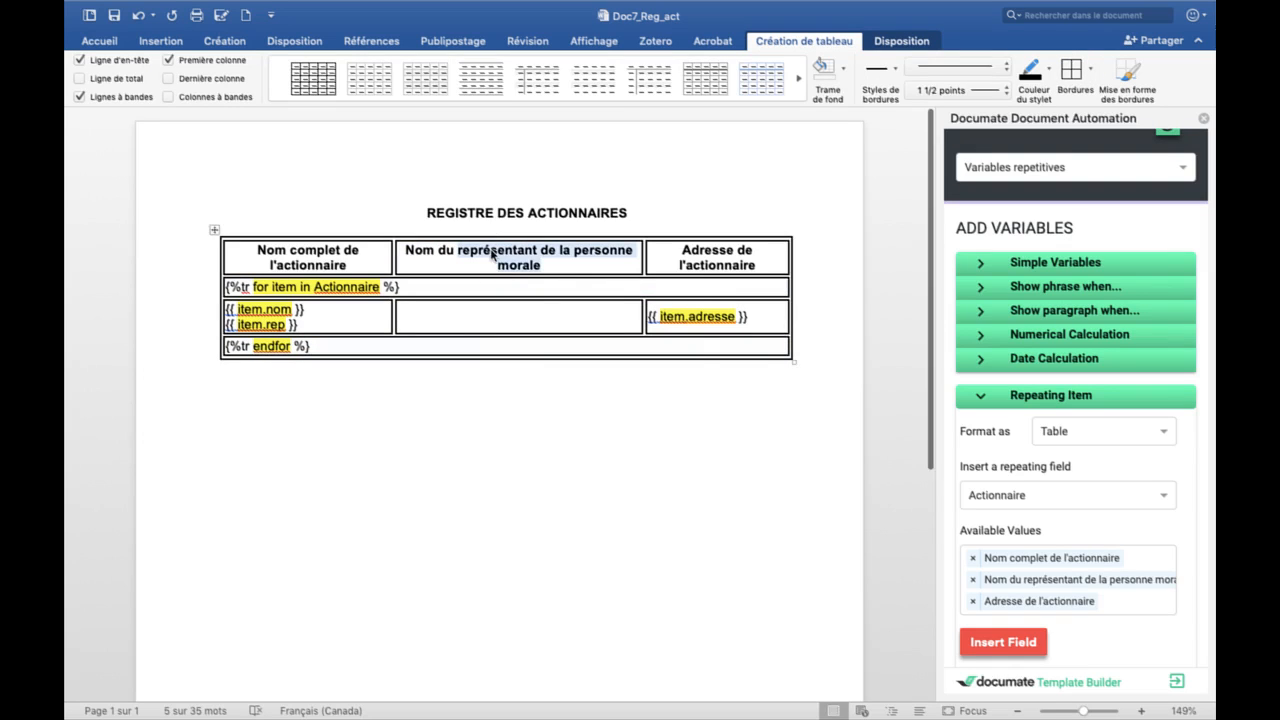
{"action": "right_click", "coordinate": [492, 255]}
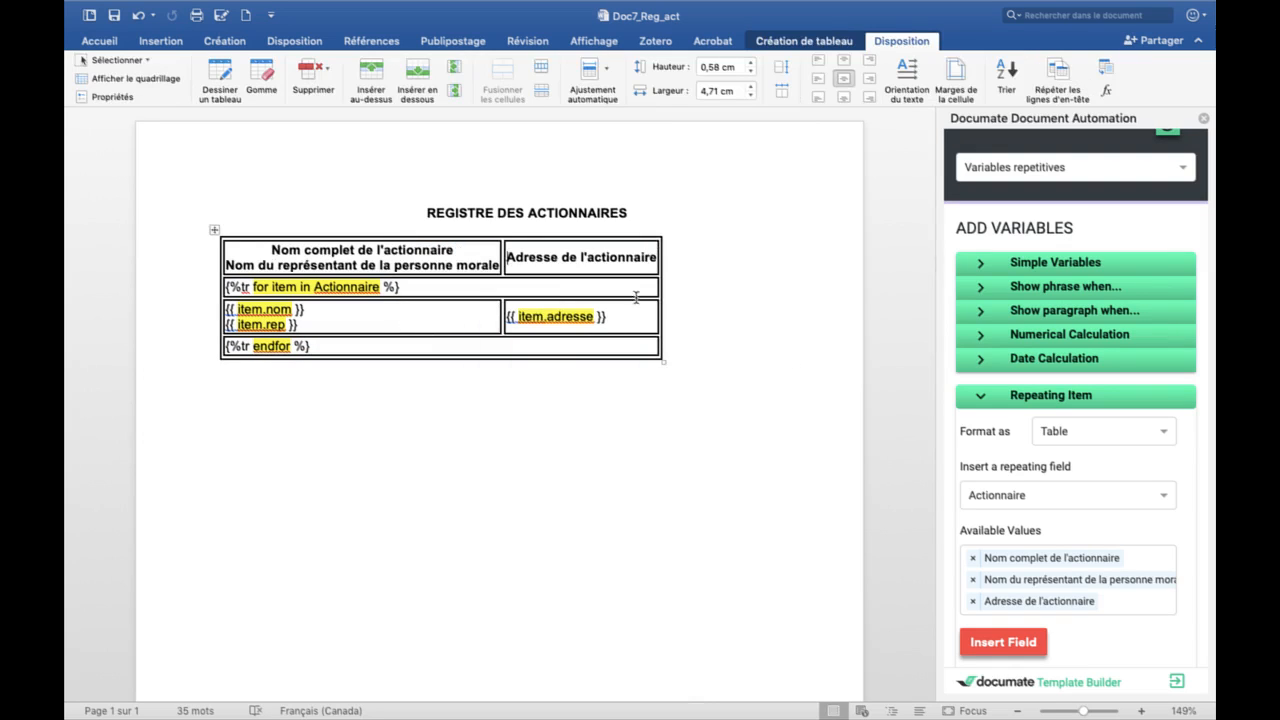
{"action": "left_click_drag", "start_coordinate": [661, 247], "coordinate": [793, 247]}
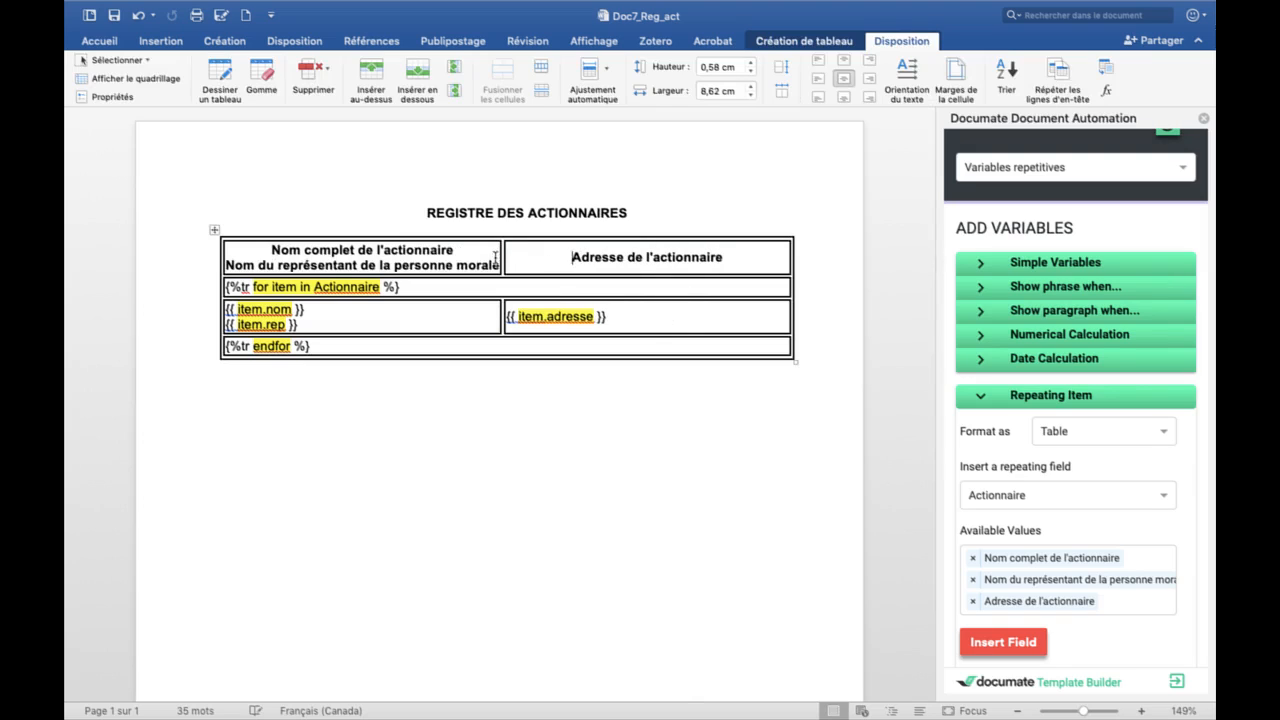
Replace the first column's header text with "Nom de l'Actionnaire".
{"action": "left_click_drag", "start_coordinate": [494, 256], "coordinate": [285, 251]}
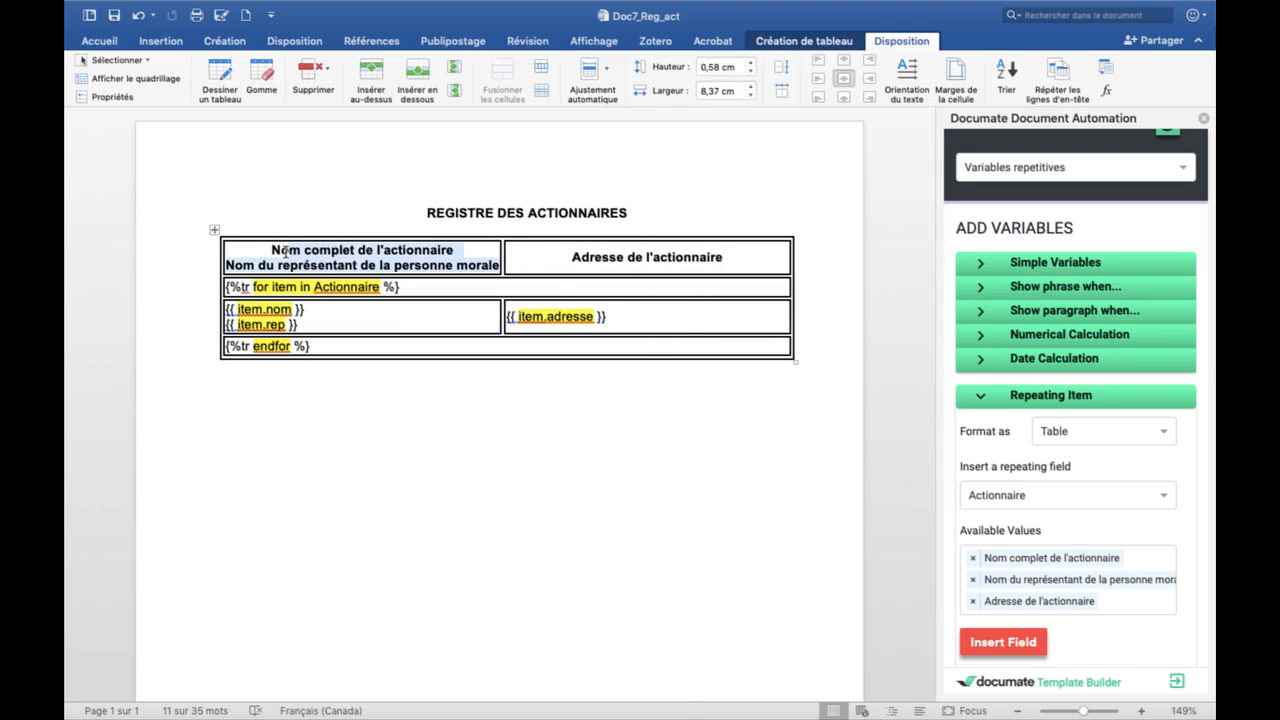
{"action": "key", "text": "BackSpace"}
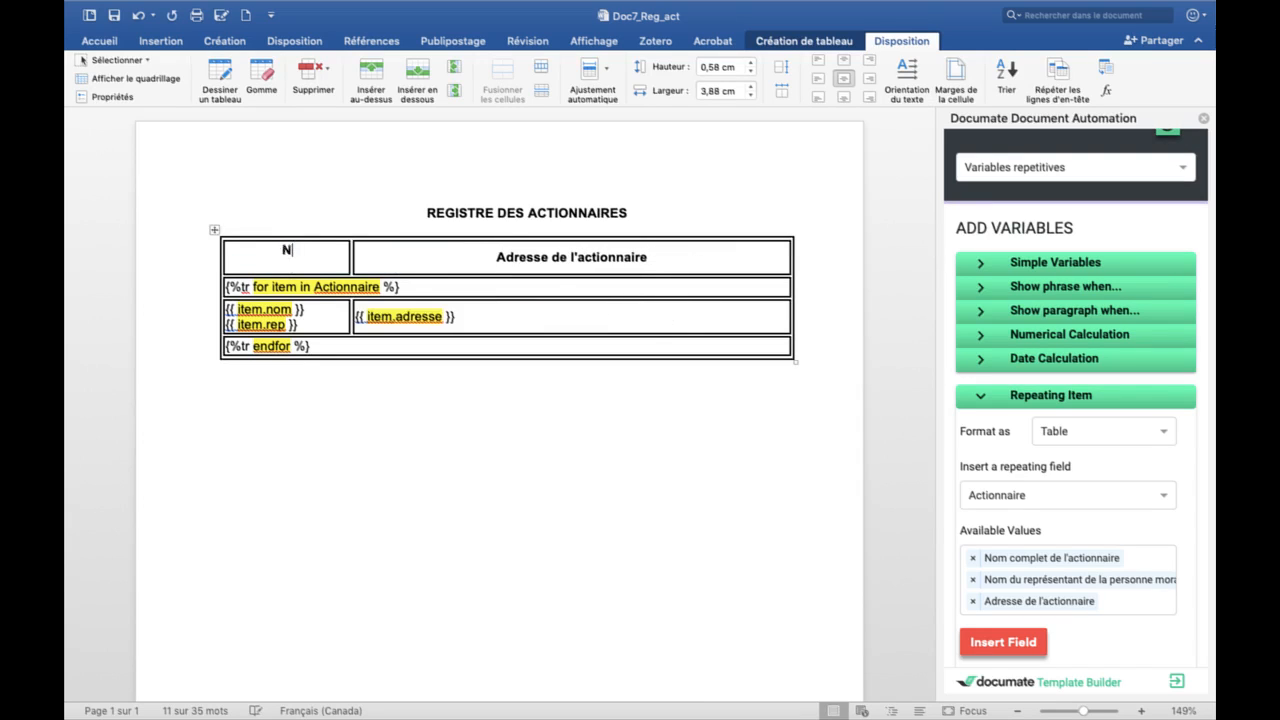
{"action": "type", "text": "m de l'Actionnaire"}
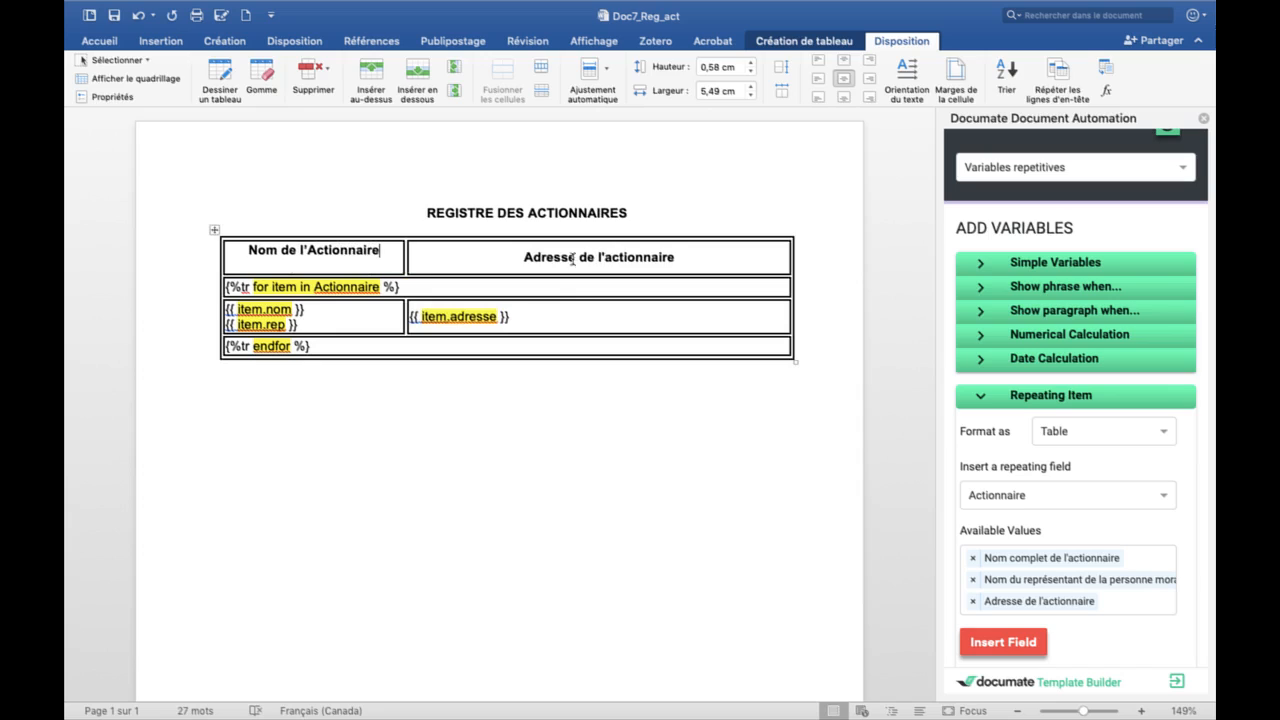
Add the label "Nom du représentant :" before the {{ item.rep }} variable.
{"action": "left_click", "coordinate": [348, 299]}
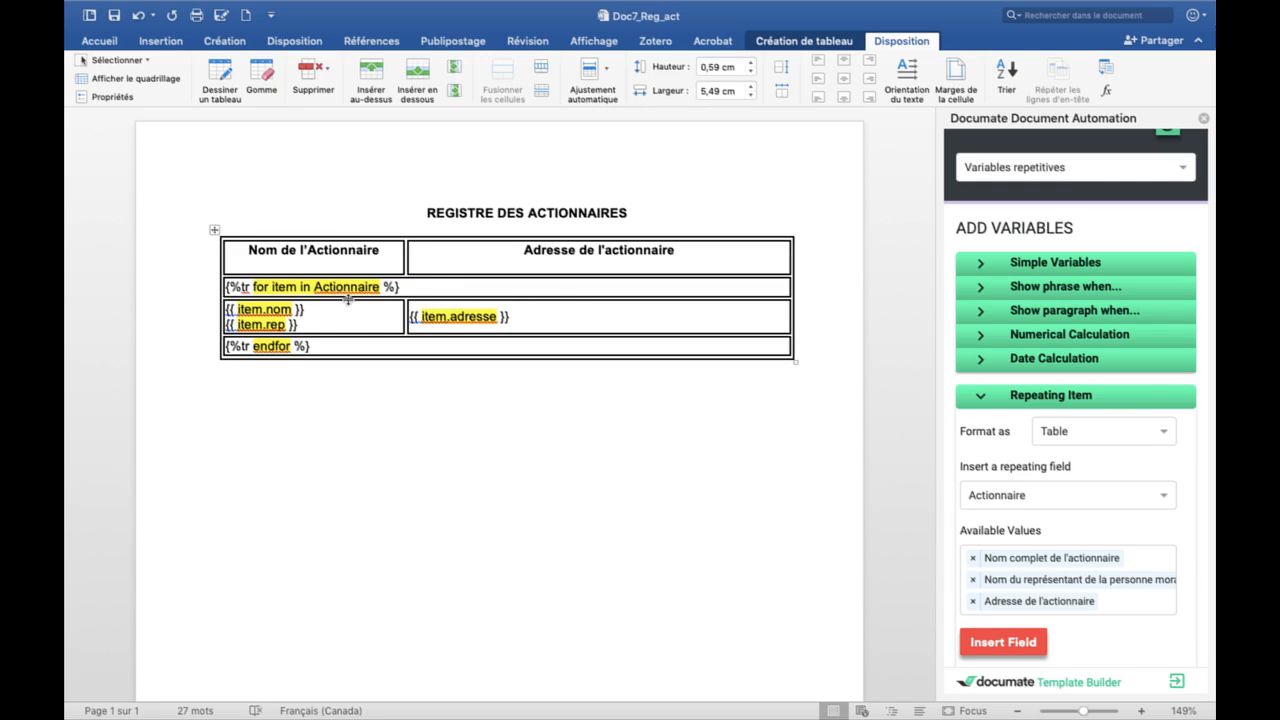
{"action": "type", "text": "Nom du représe"}
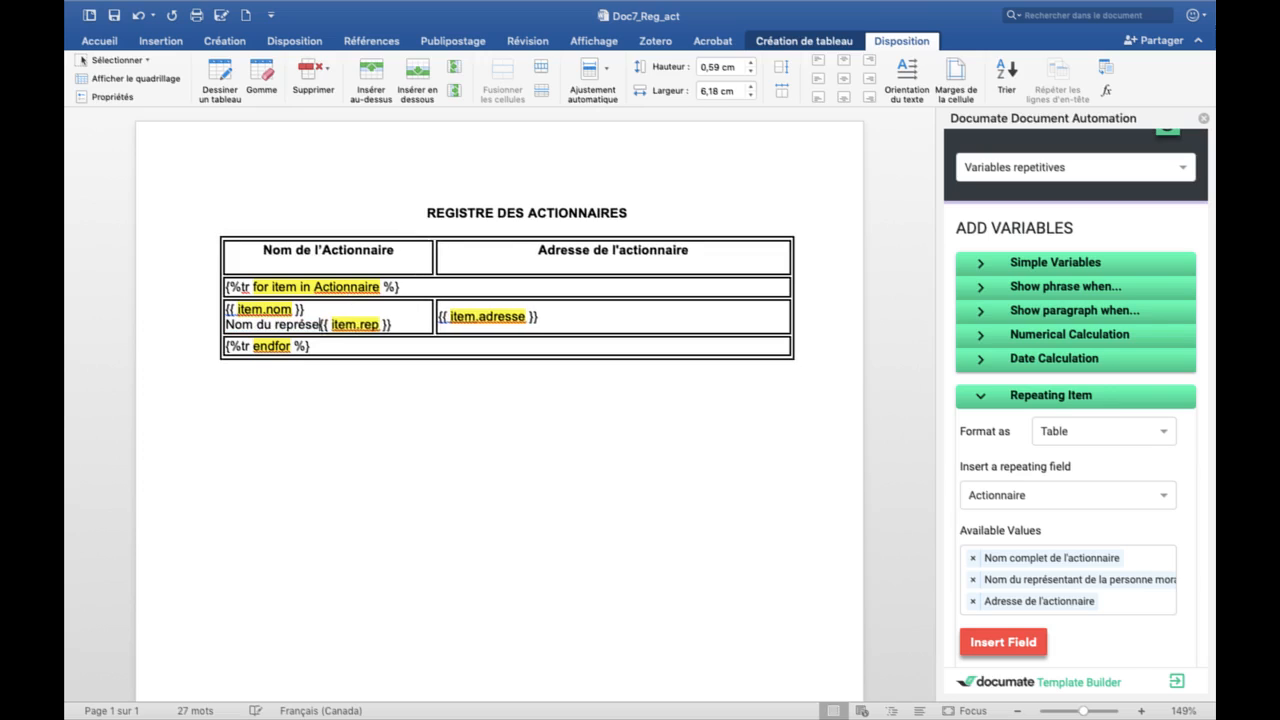
{"action": "type", "text": "ntant :"}
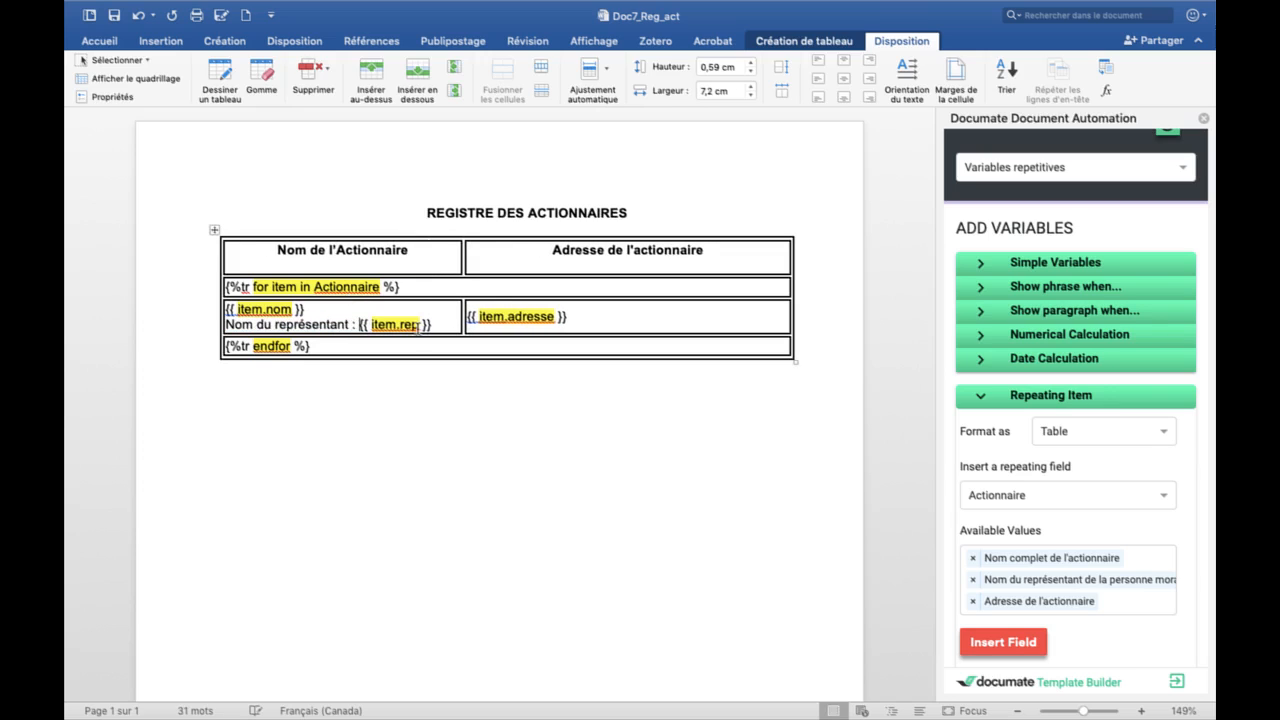
Widen the repeating table's first column by shifting its boundary toward the address column.
{"action": "left_click_drag", "start_coordinate": [463, 256], "coordinate": [523, 257]}
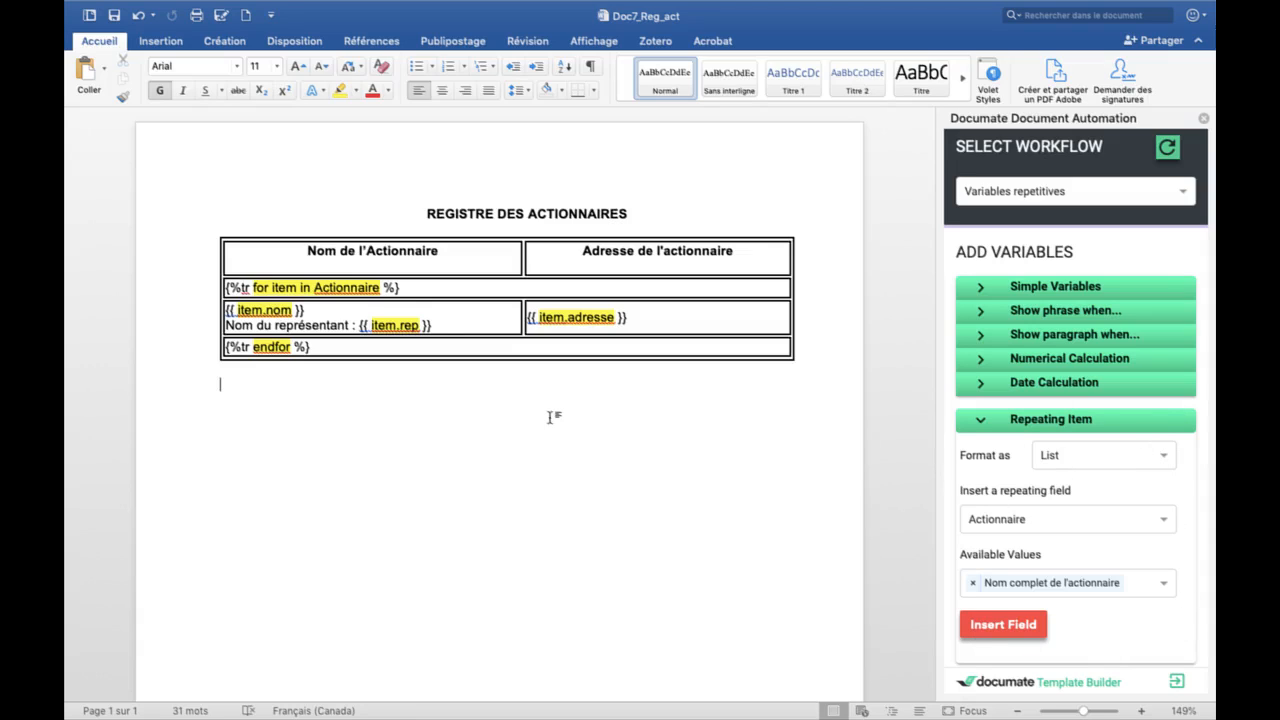
Insert the Actionnaire list loop with item.nom below the table and add the sample lines "Actionnaire 1" and "Actionnaire 2" under it.
{"action": "key", "text": "Return"}
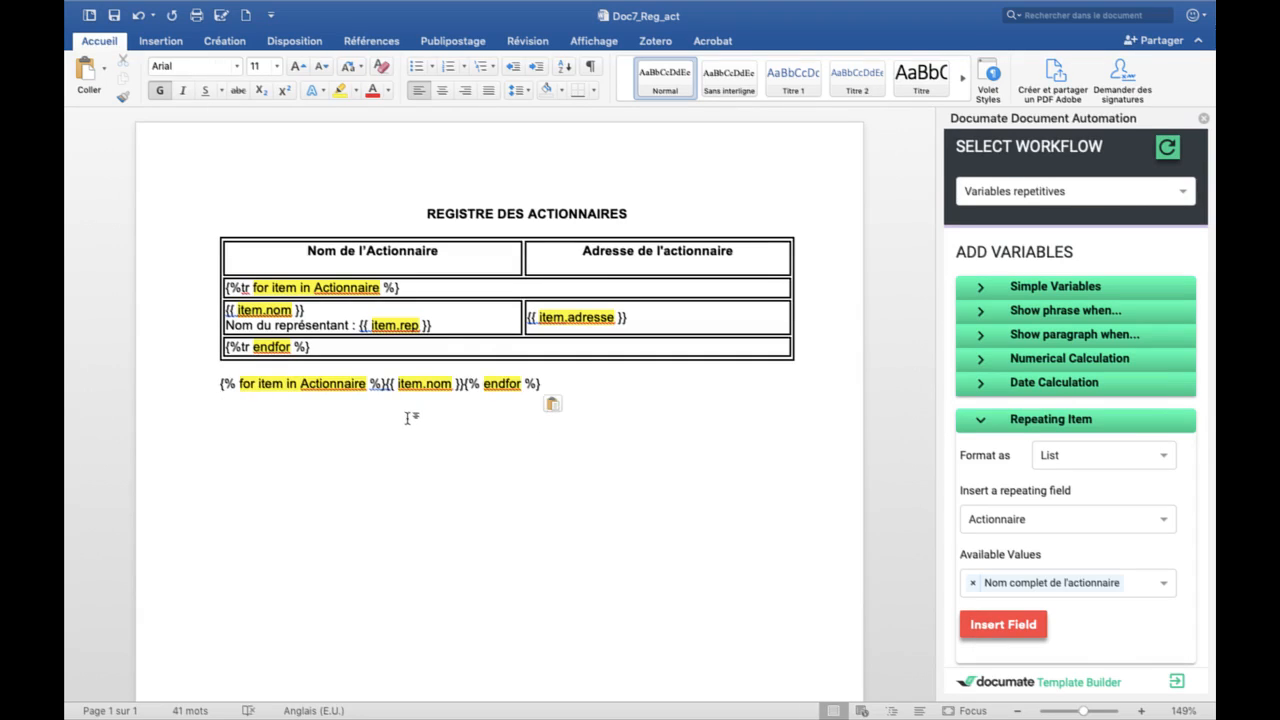
{"action": "type", "text": "Actinn"}
{"action": "type", "text": "onnaire 1 "}
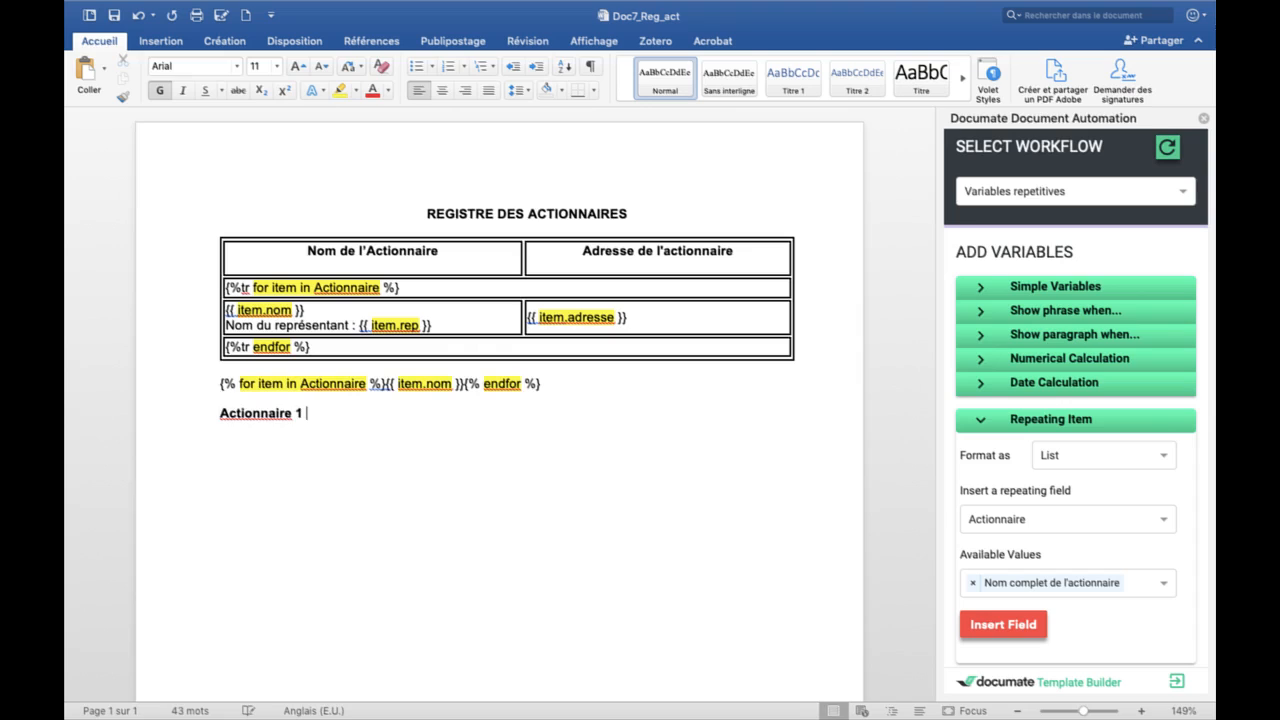
{"action": "type", "text": "Actionnaire 2"}
{"action": "left_click", "coordinate": [306, 413]}
{"action": "key", "text": "Return"}
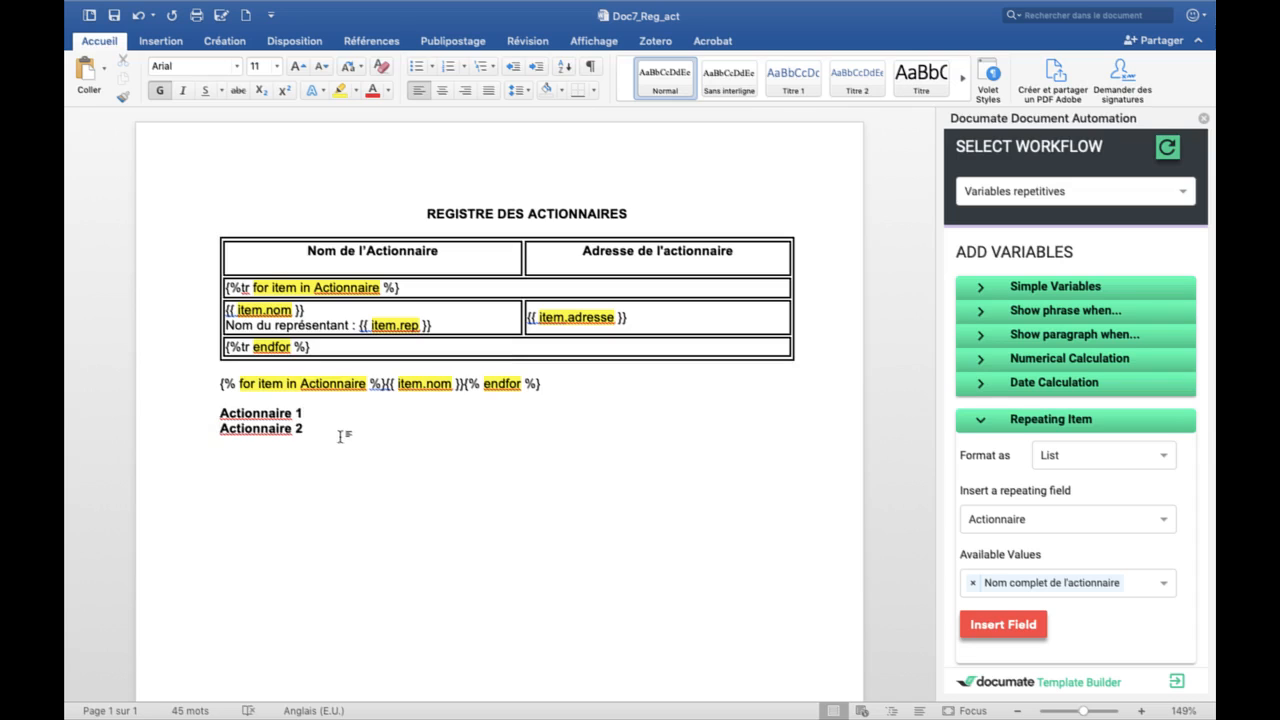
Delete the list loop and both sample lines below the table.
{"action": "left_click_drag", "start_coordinate": [326, 433], "coordinate": [208, 382]}
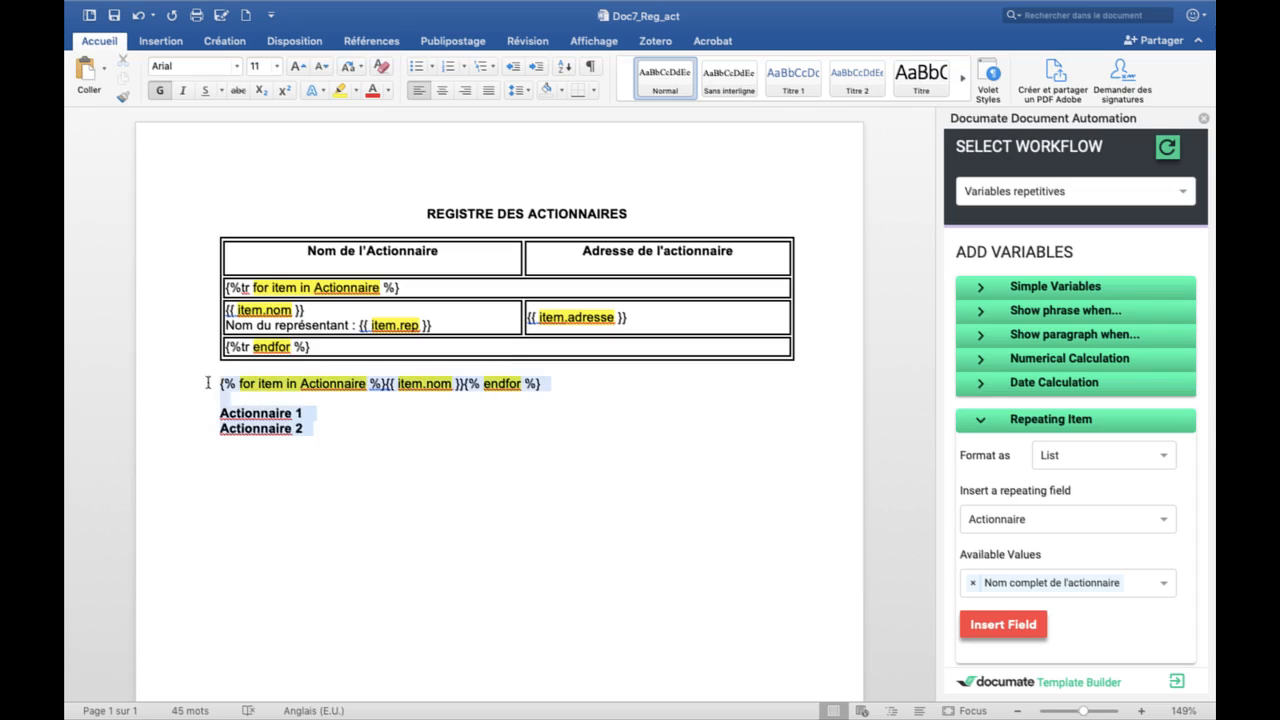
{"action": "key", "text": "Delete"}
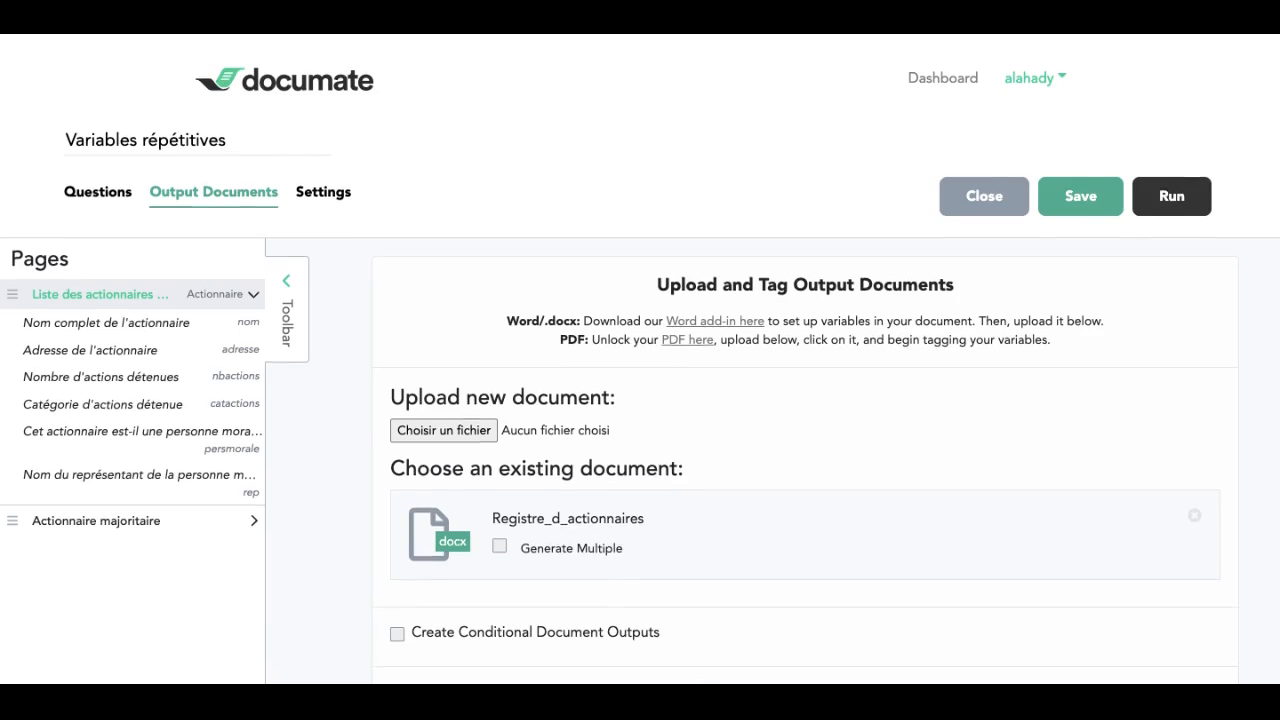
Switch to Documate, run the "Variables répétitives" workflow and fill in the first shareholder's full name and address from the saved entries.
{"action": "scroll", "coordinate": [640, 400], "scroll_direction": "down", "scroll_amount": 2}
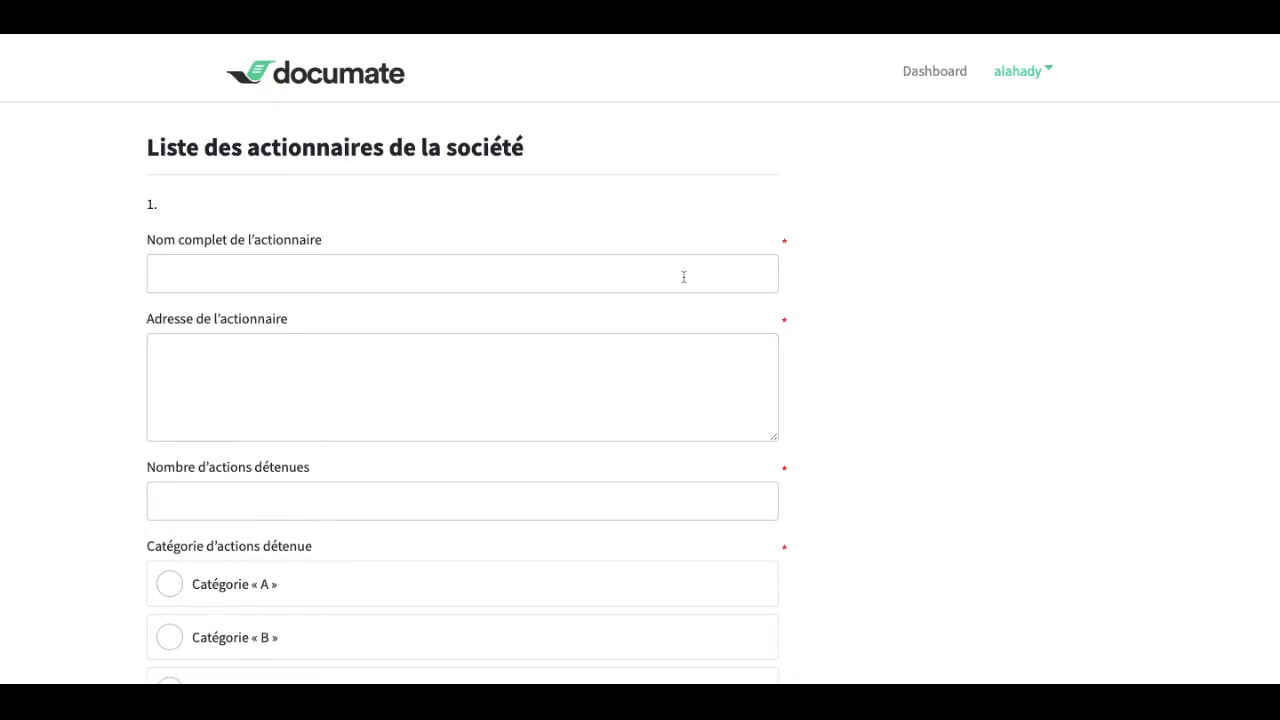
{"action": "left_click", "coordinate": [684, 277]}
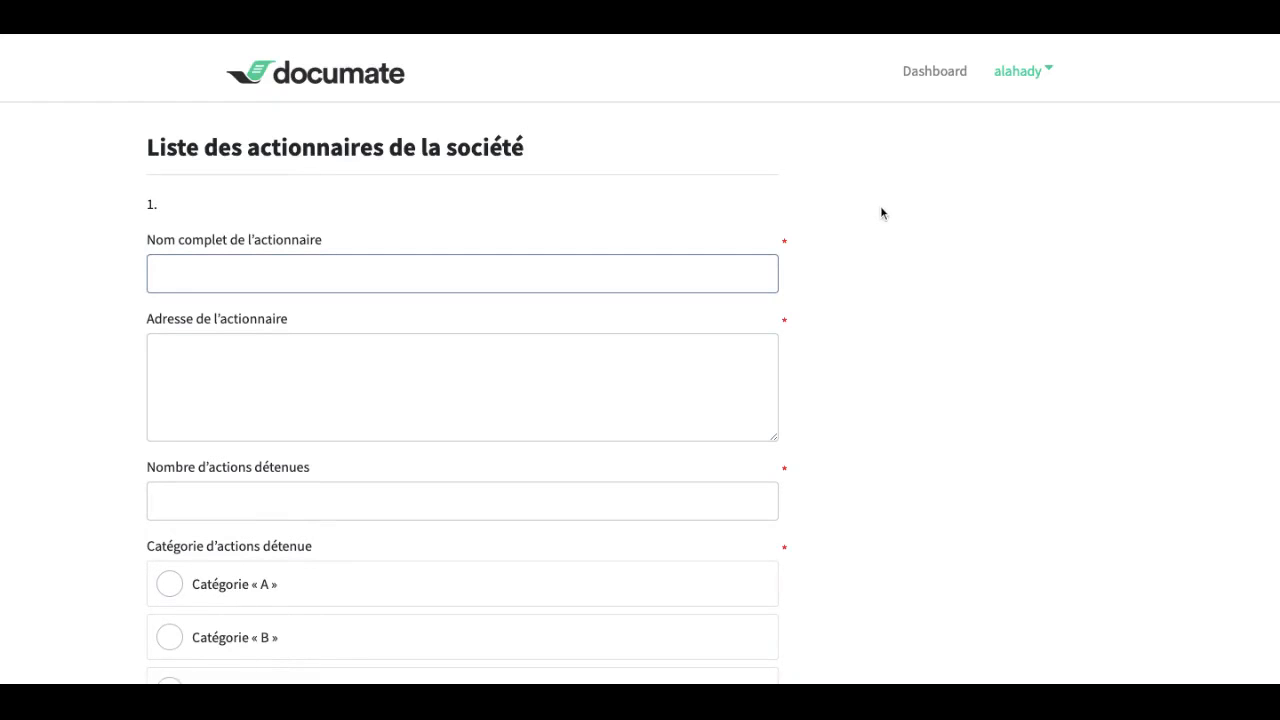
{"action": "key", "text": "Down"}
{"action": "key", "text": "Return"}
{"action": "scroll", "coordinate": [530, 307], "scroll_direction": "down", "scroll_amount": 1}
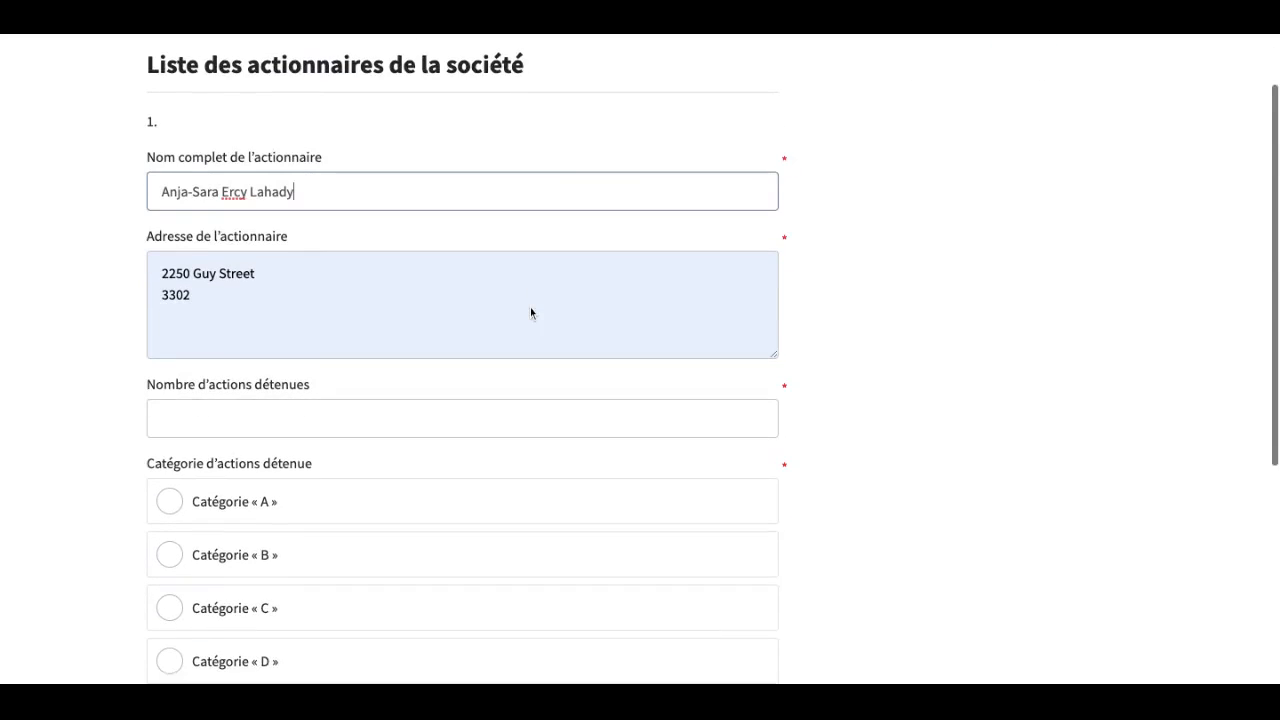
{"action": "scroll", "coordinate": [530, 313], "scroll_direction": "down", "scroll_amount": 1}
{"action": "scroll", "coordinate": [514, 206], "scroll_direction": "up", "scroll_amount": 3}
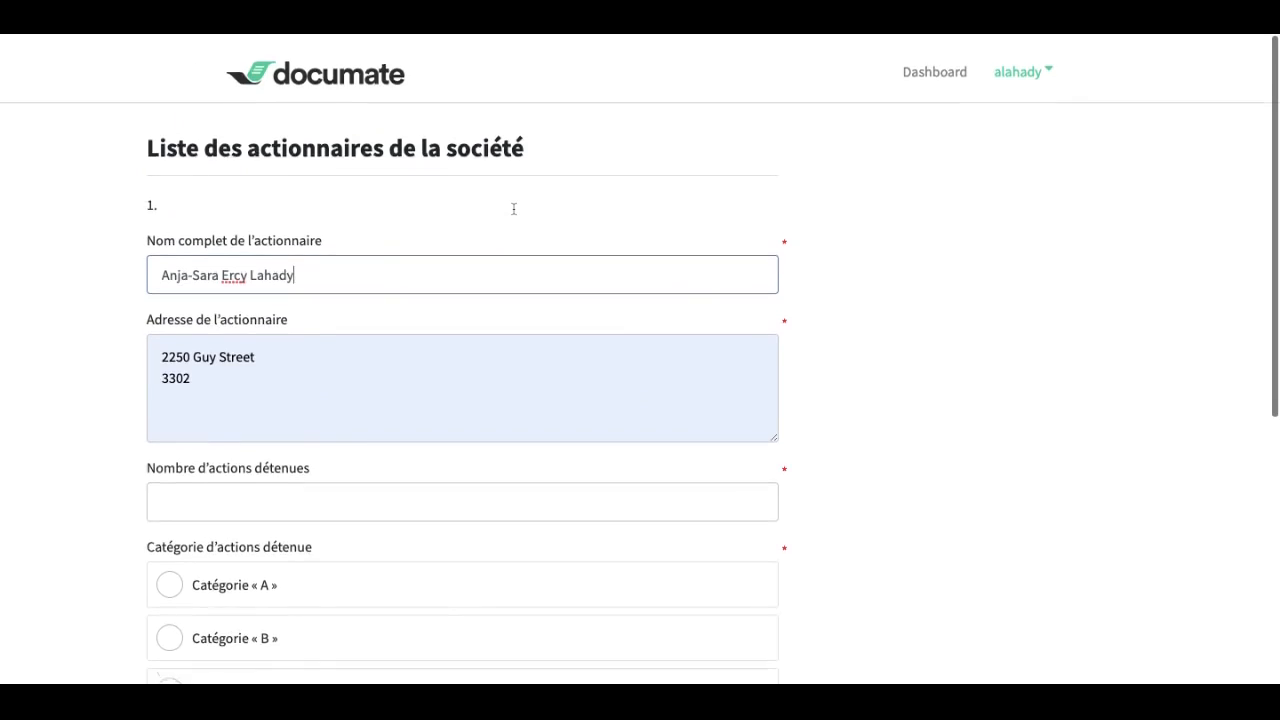
Enter 50 as the first shareholder's number of shares held and choose share category « A ».
{"action": "scroll", "coordinate": [514, 209], "scroll_direction": "down", "scroll_amount": 2}
{"action": "left_click", "coordinate": [408, 334]}
{"action": "type", "text": "50"}
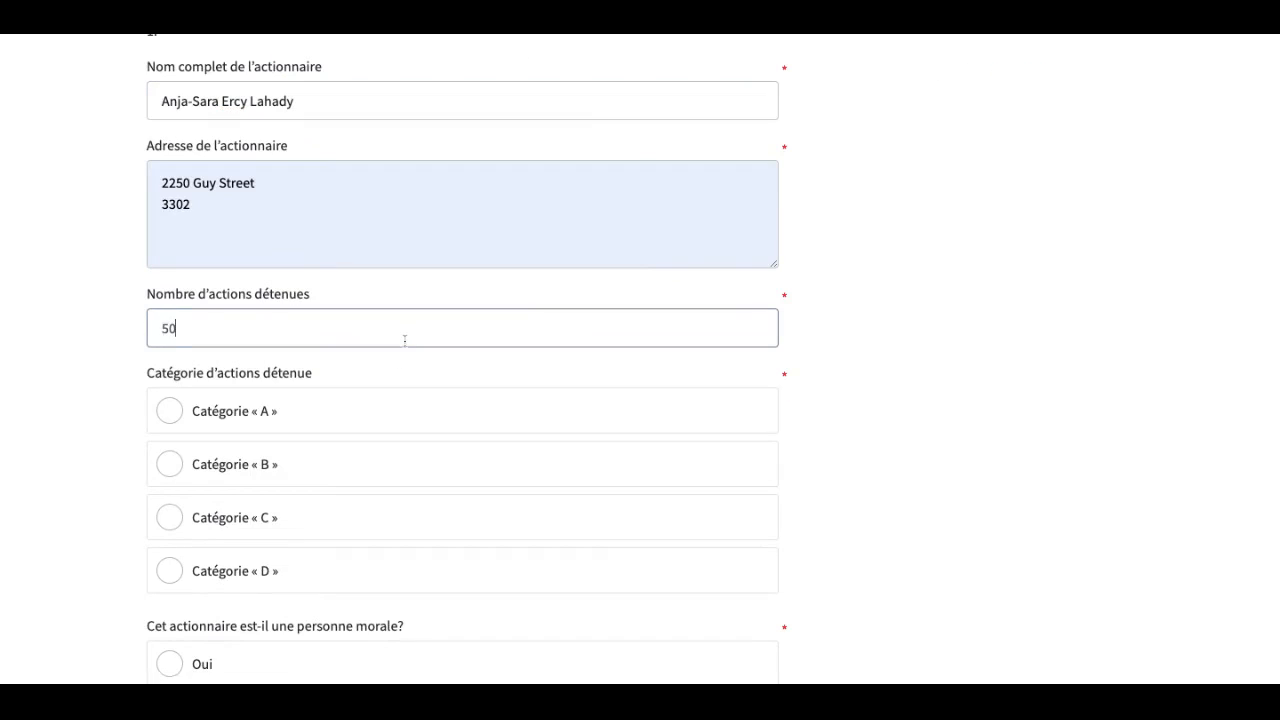
{"action": "left_click", "coordinate": [377, 411]}
{"action": "scroll", "coordinate": [350, 460], "scroll_direction": "down", "scroll_amount": 2}
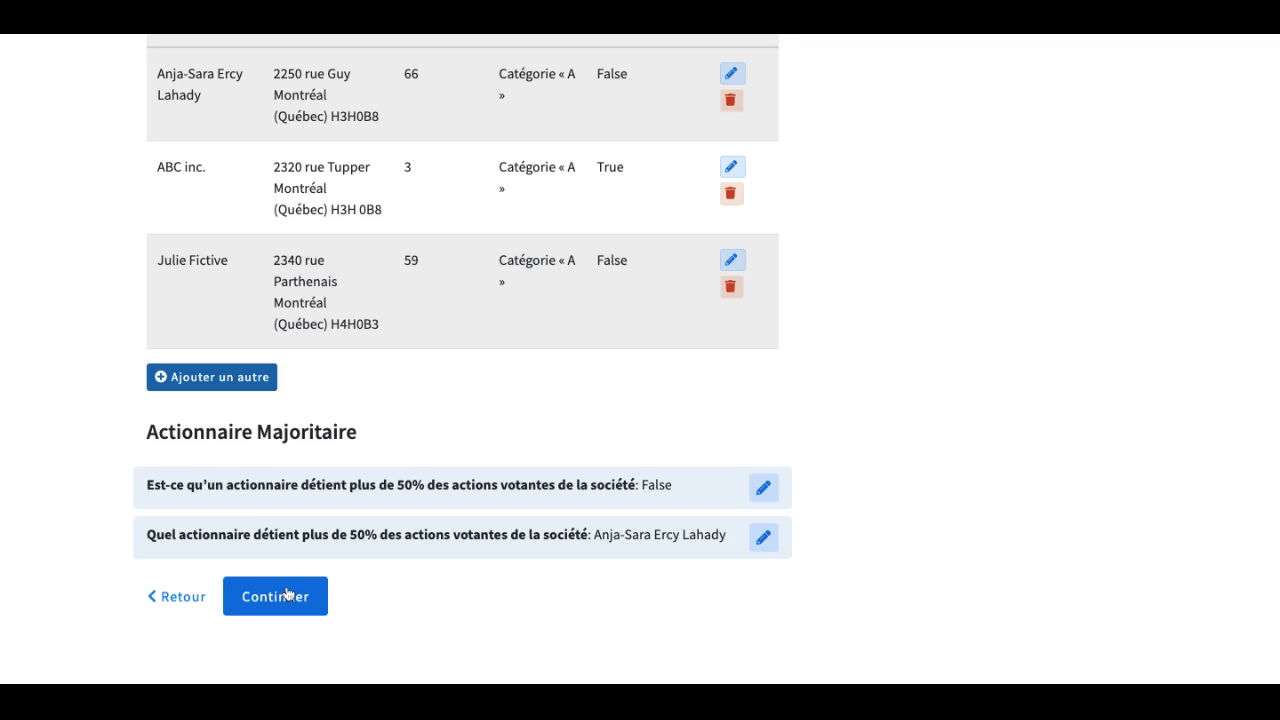
Continue past the shareholder summary and download Registre_d_actionnaires as a DOCX file.
{"action": "left_click", "coordinate": [274, 597]}
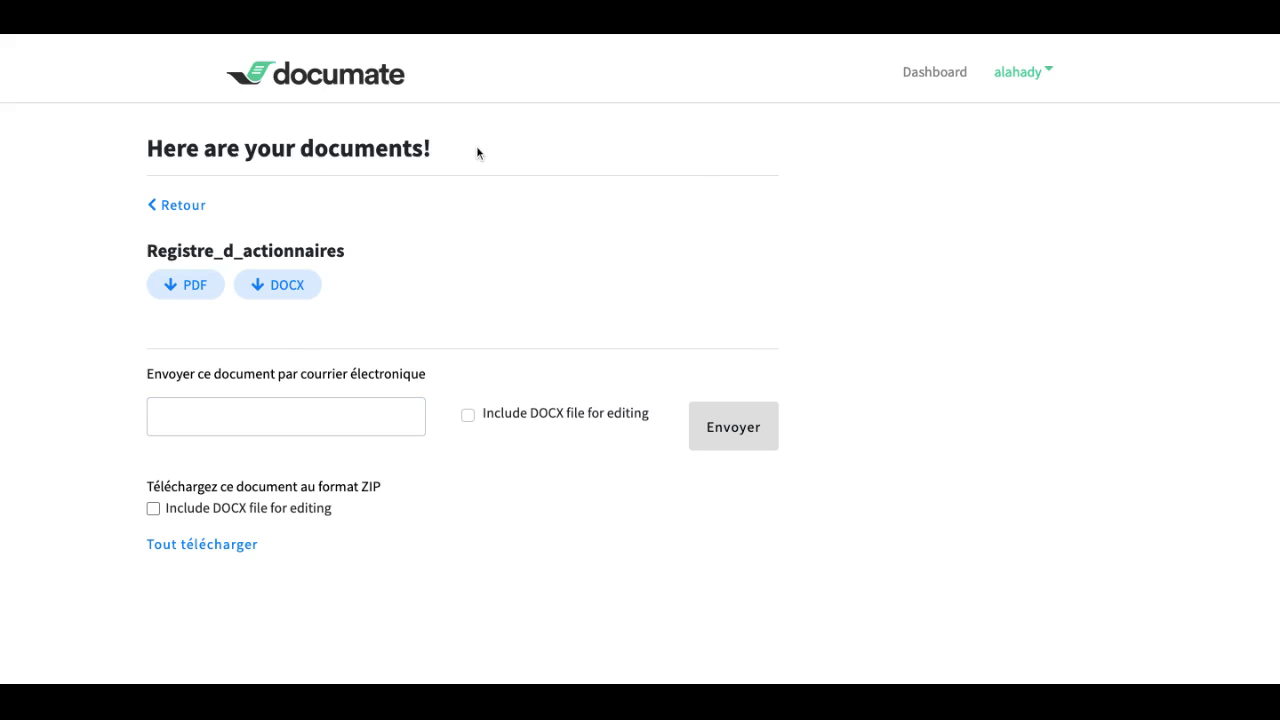
{"action": "left_click", "coordinate": [291, 288]}
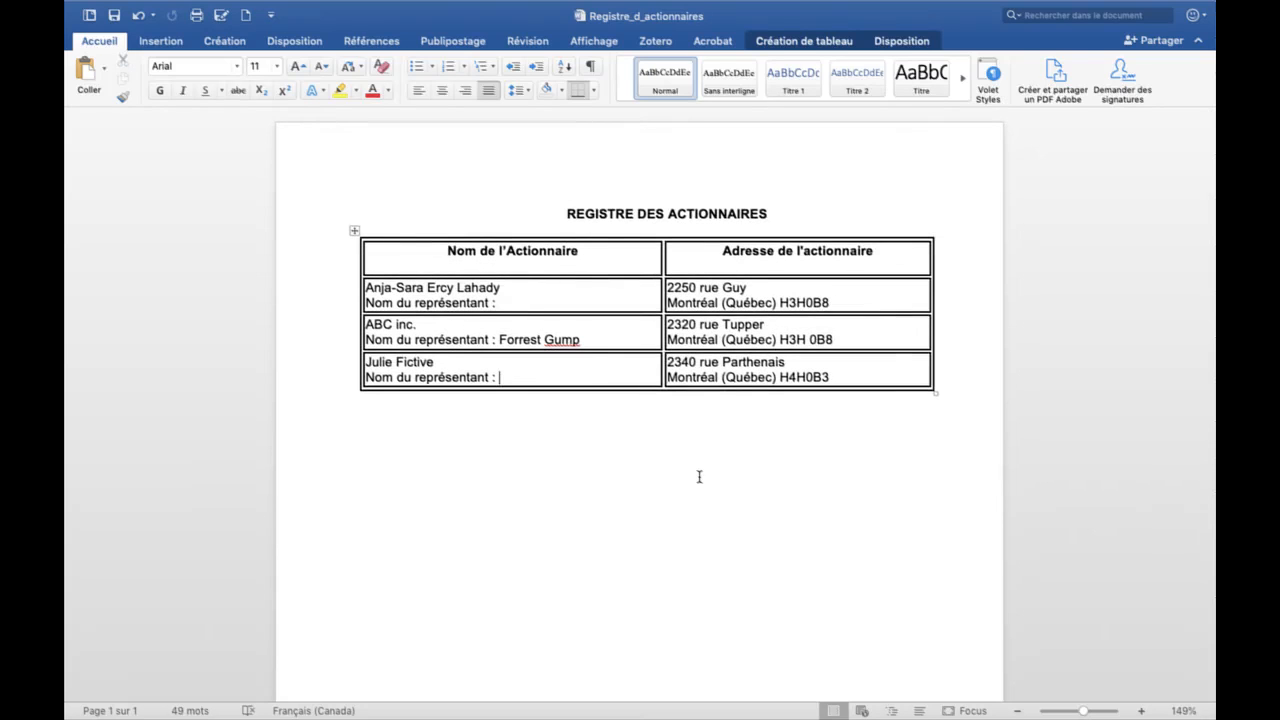
Examine the generated register in Word, checking the title and each shareholder's name, representative and address.
{"action": "left_click", "coordinate": [568, 215]}
{"action": "left_click_drag", "start_coordinate": [571, 217], "coordinate": [826, 403]}
{"action": "left_click", "coordinate": [824, 404]}
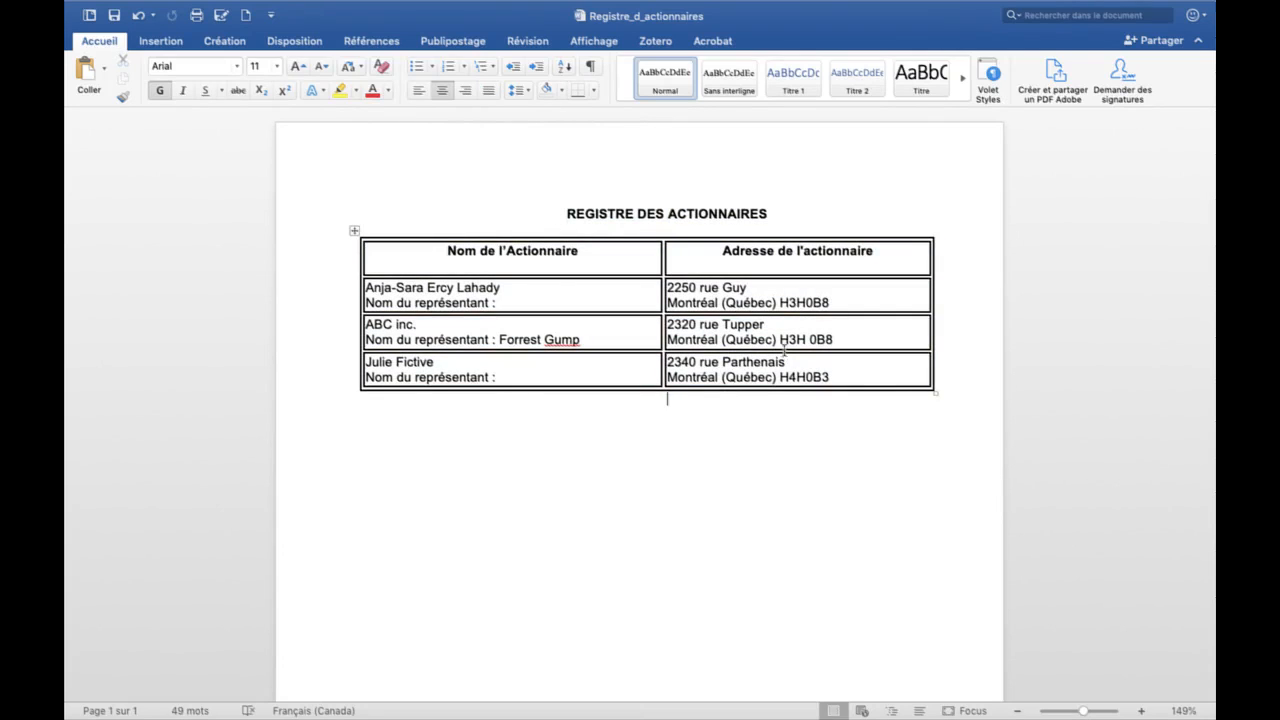